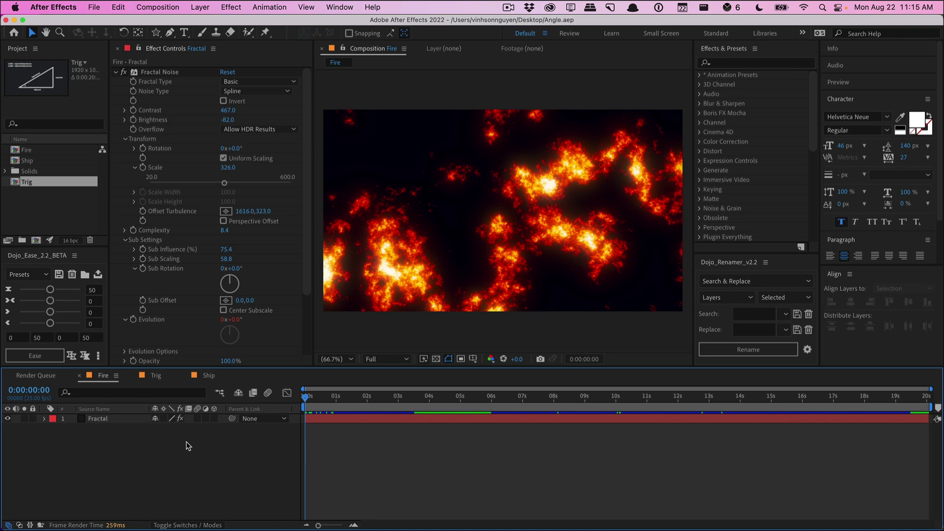
# Step: Try shifting the fire's Offset Turbulence sideways and vertically, undo both, then select the Fractal layer
pyautogui.click(199, 219)
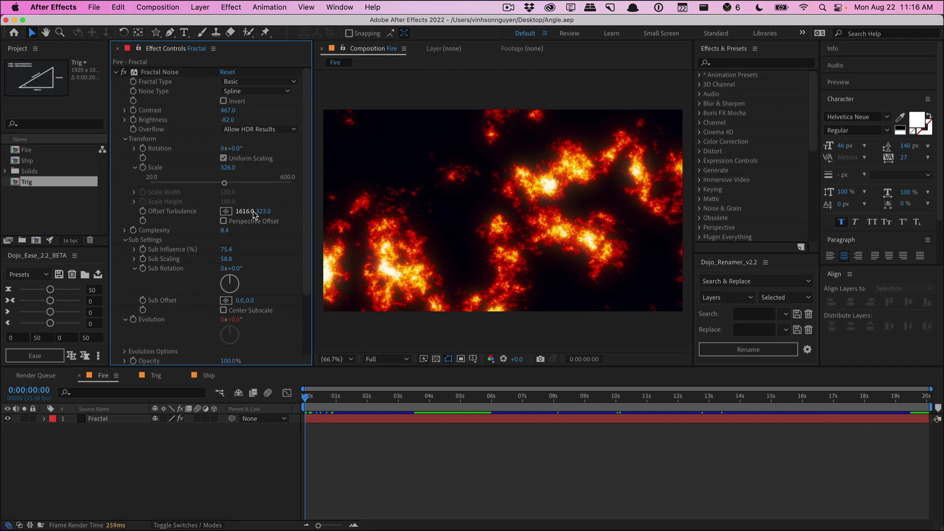
pyautogui.click(213, 448)
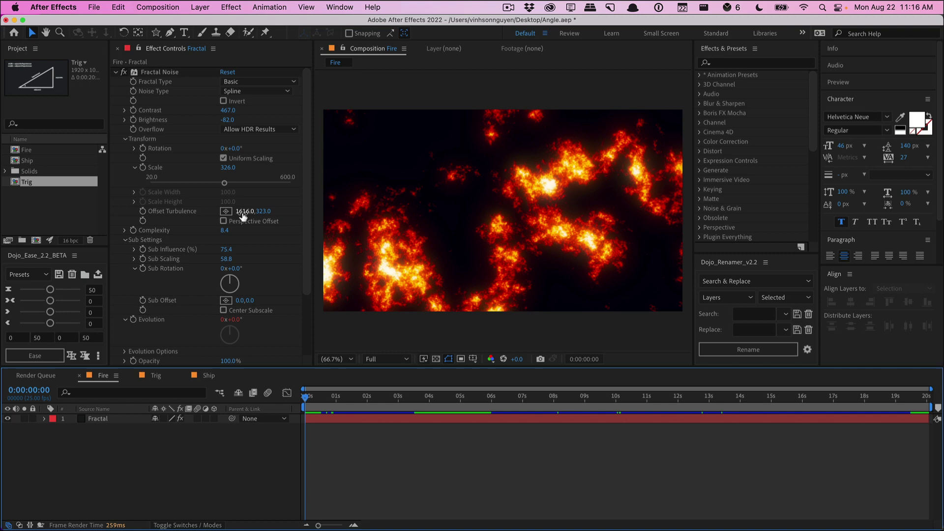
pyautogui.moveTo(242, 215); pyautogui.dragTo(297, 226)
pyautogui.press('super+z')
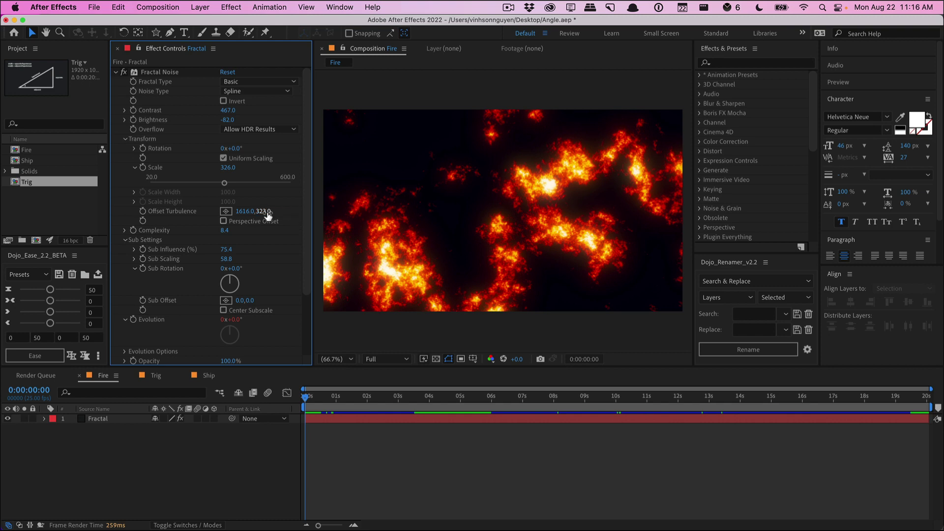
pyautogui.moveTo(266, 214); pyautogui.dragTo(174, 310)
pyautogui.press('super+z')
pyautogui.click(339, 285)
# Step: Switch to the Trig composition and select the small Square layer
pyautogui.click(157, 380)
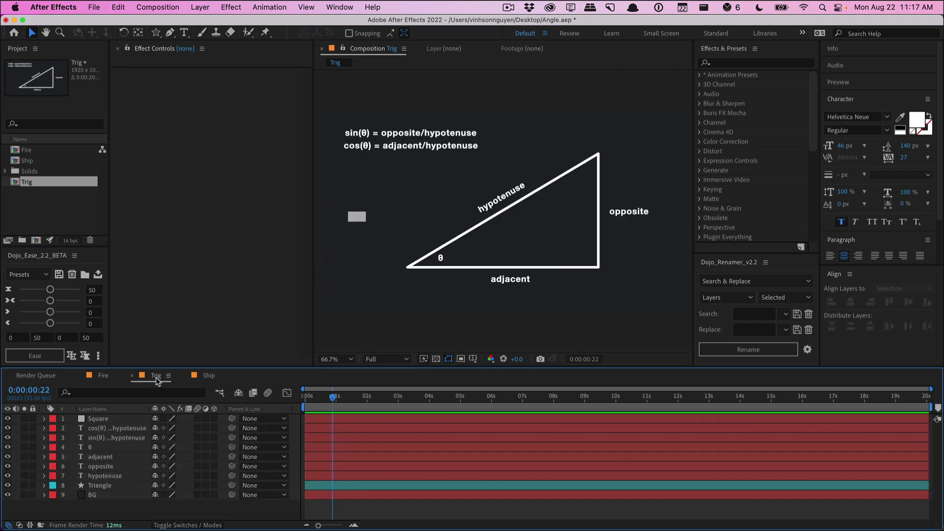
pyautogui.click(356, 288)
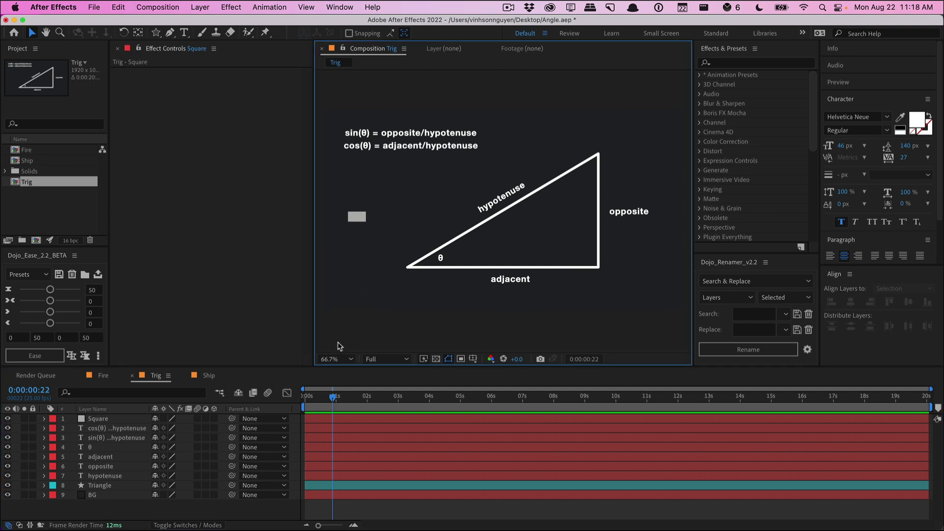
pyautogui.click(109, 419)
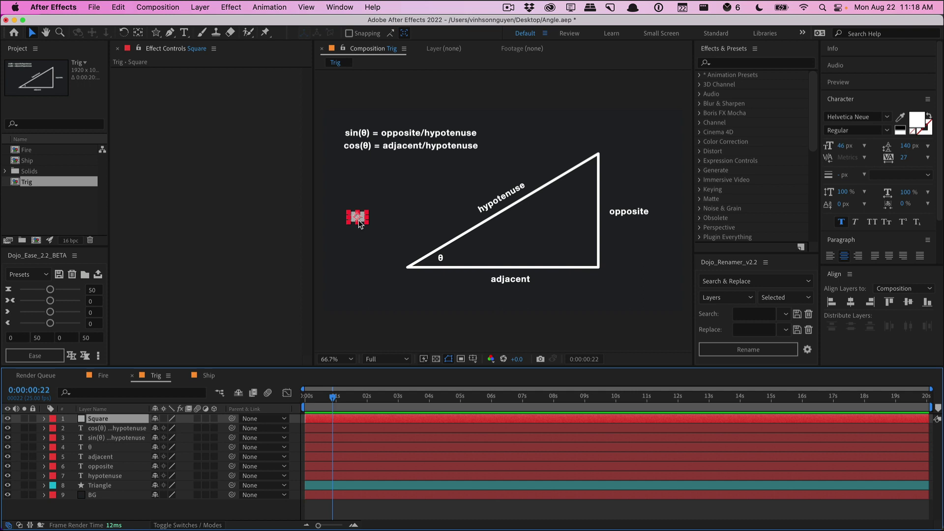
# Step: Search the effects for 'angle' and apply Angle Control to the Square
pyautogui.click(735, 64)
pyautogui.write('angle')
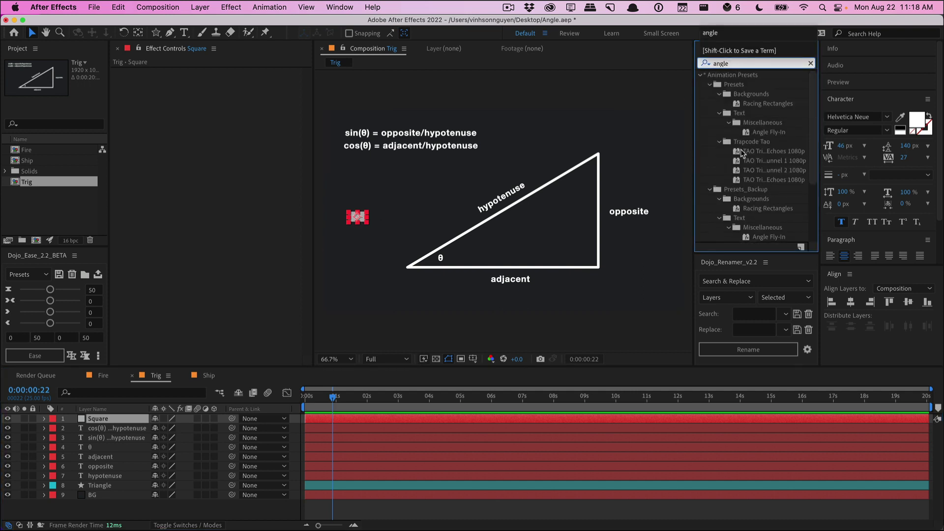
pyautogui.scroll(-5, 744, 153)
pyautogui.moveTo(743, 218); pyautogui.dragTo(355, 219)
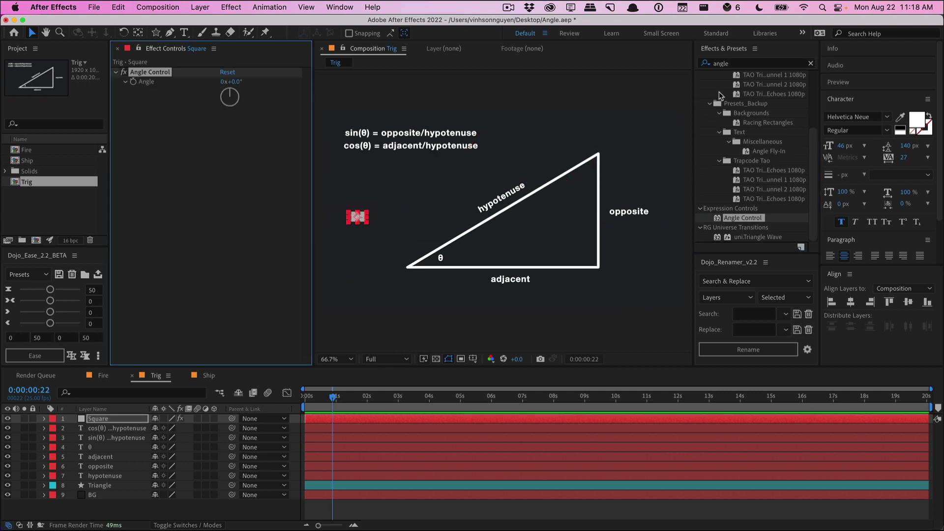
# Step: Search for 'slider' and apply Slider Control to the Square layer
pyautogui.click(737, 63)
pyautogui.write('slider')
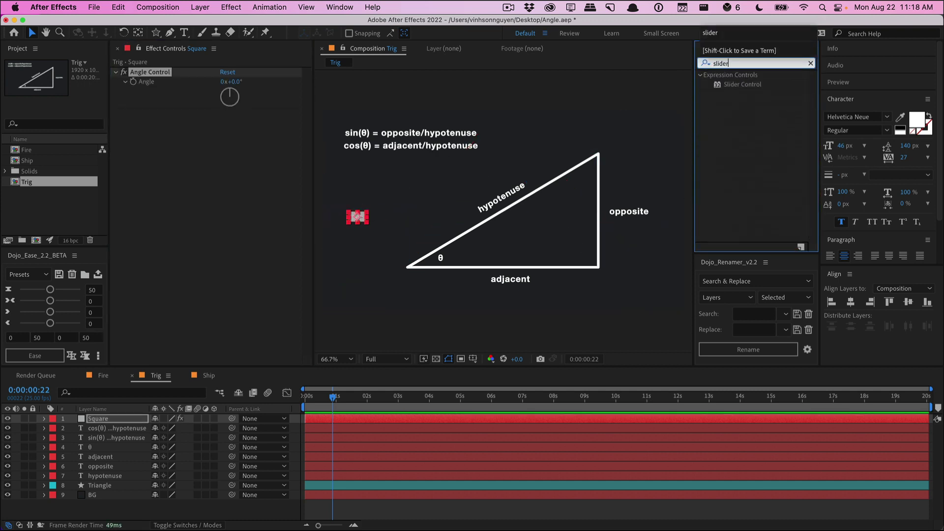
pyautogui.moveTo(738, 84); pyautogui.dragTo(183, 146)
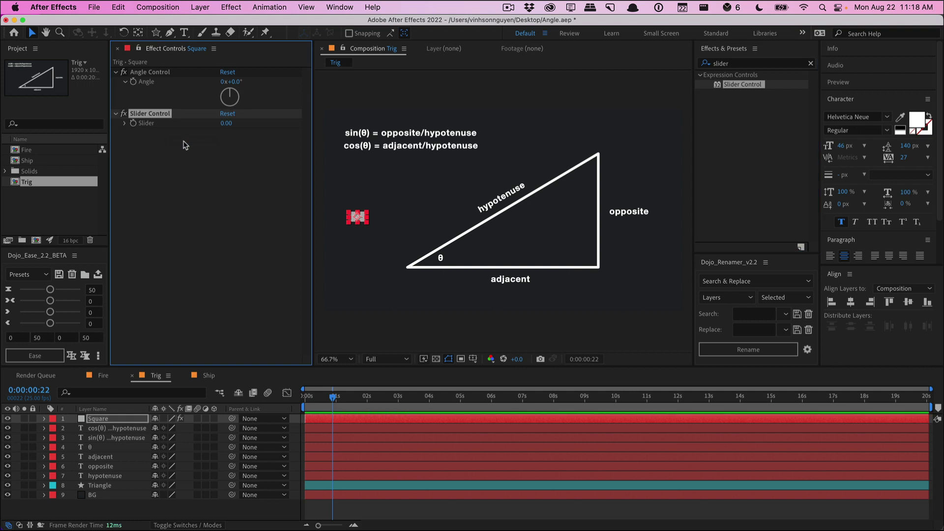
pyautogui.click(182, 146)
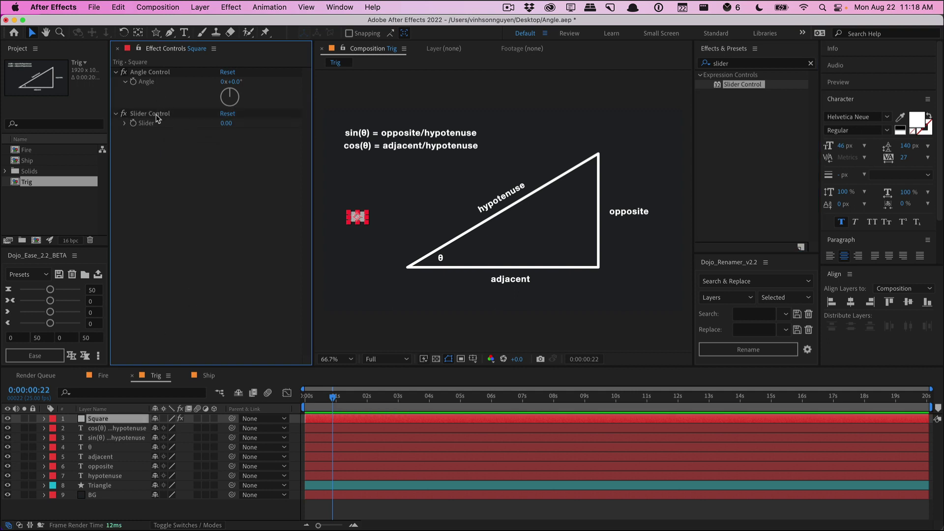
# Step: Reveal the Square's Position and enable an expression on it, enlarging the timeline and editing area
pyautogui.click(111, 420)
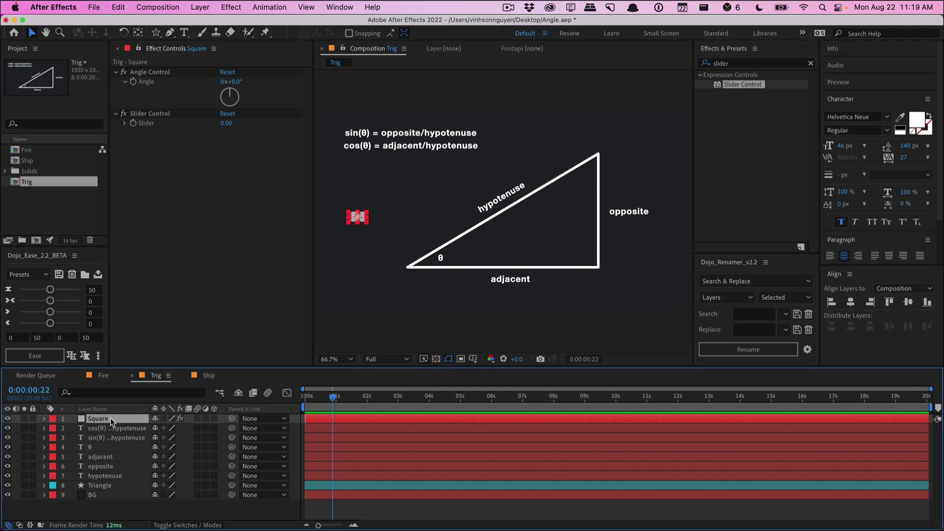
pyautogui.press('p')
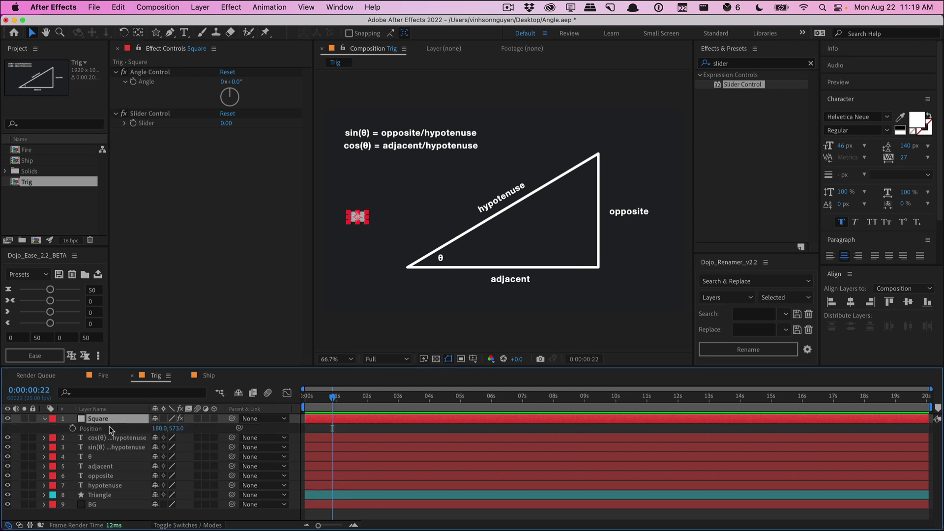
pyautogui.keyDown('alt'); pyautogui.click(72, 429); pyautogui.keyUp('alt')
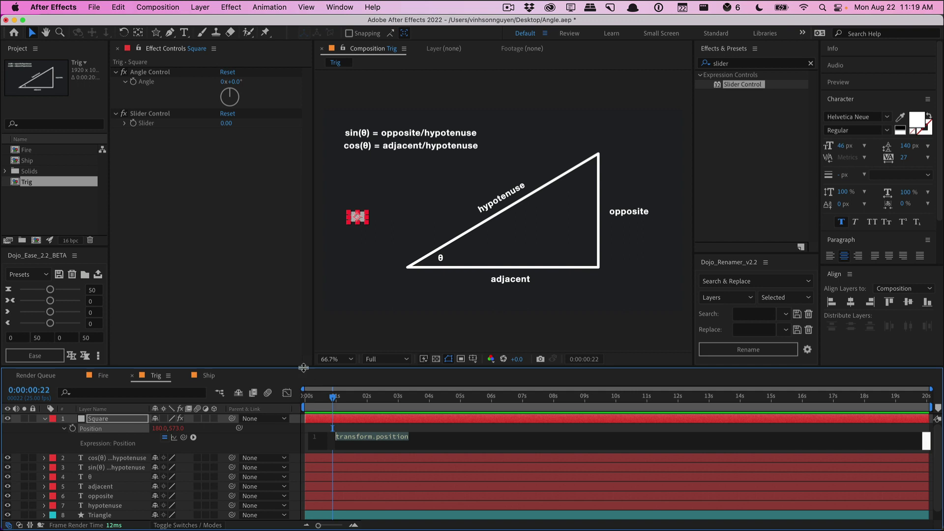
pyautogui.moveTo(303, 376); pyautogui.dragTo(315, 267)
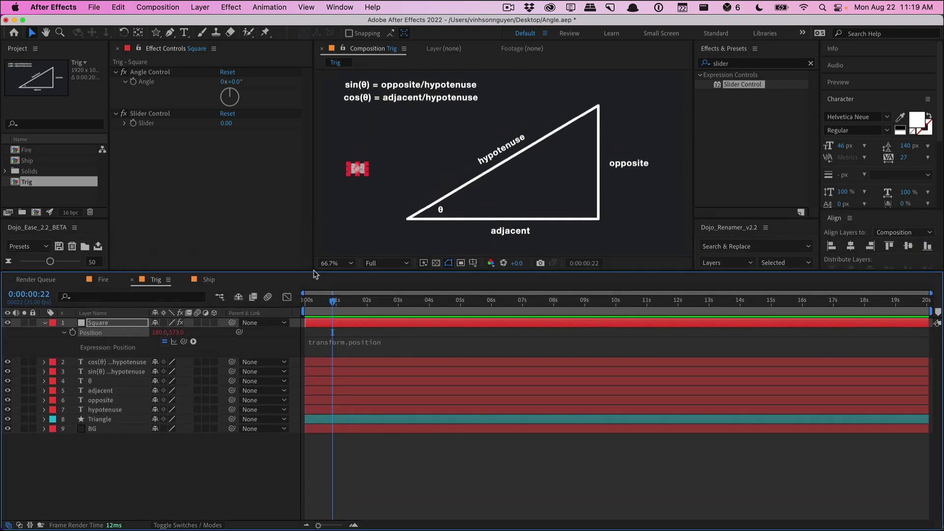
pyautogui.click(352, 348)
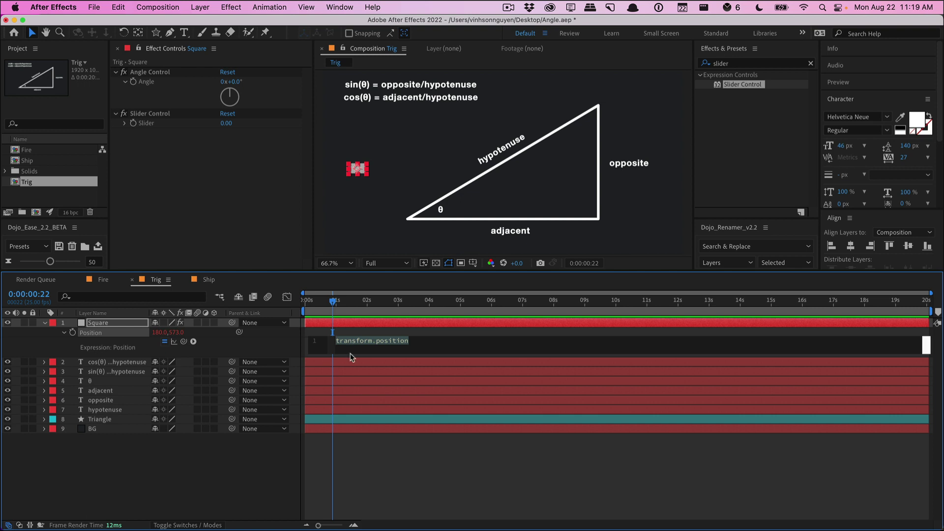
pyautogui.moveTo(350, 355); pyautogui.dragTo(344, 440)
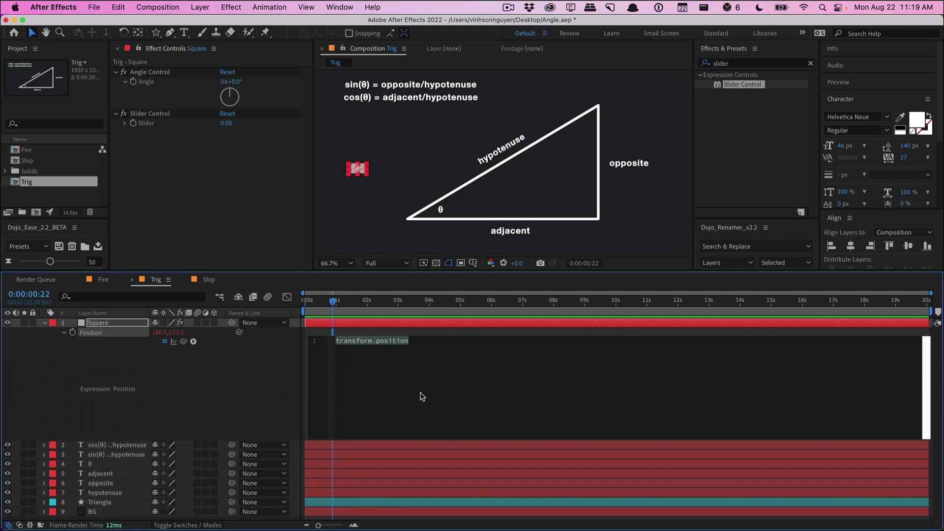
# Step: Write 'a =' linked to the Angle Control and 'd =' linked to the Slider Control
pyautogui.write('a =')
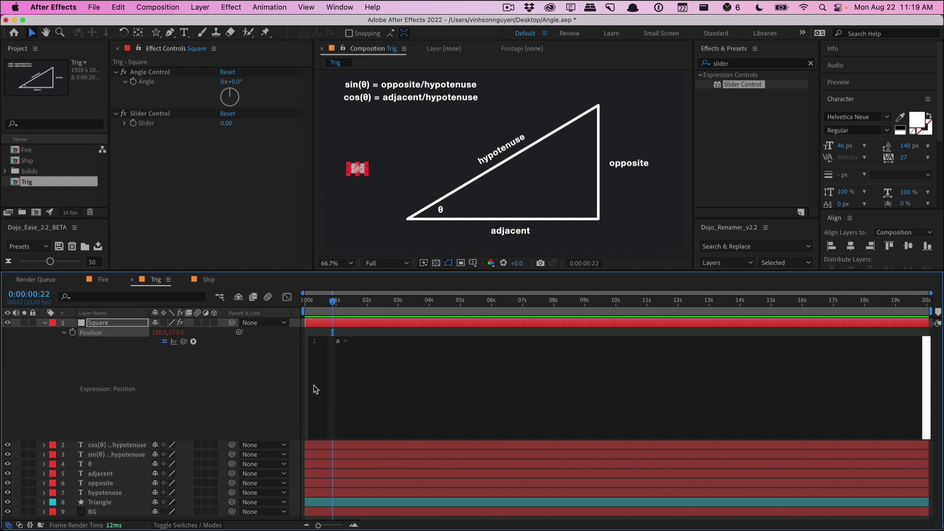
pyautogui.moveTo(183, 342); pyautogui.dragTo(192, 82)
pyautogui.write(';')
pyautogui.press('Return')
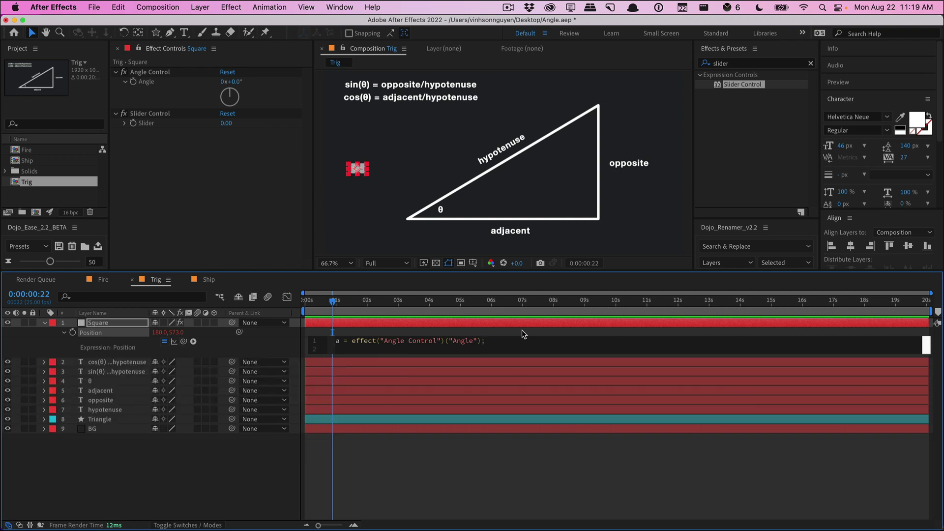
pyautogui.write('d =')
pyautogui.moveTo(183, 341); pyautogui.dragTo(162, 123)
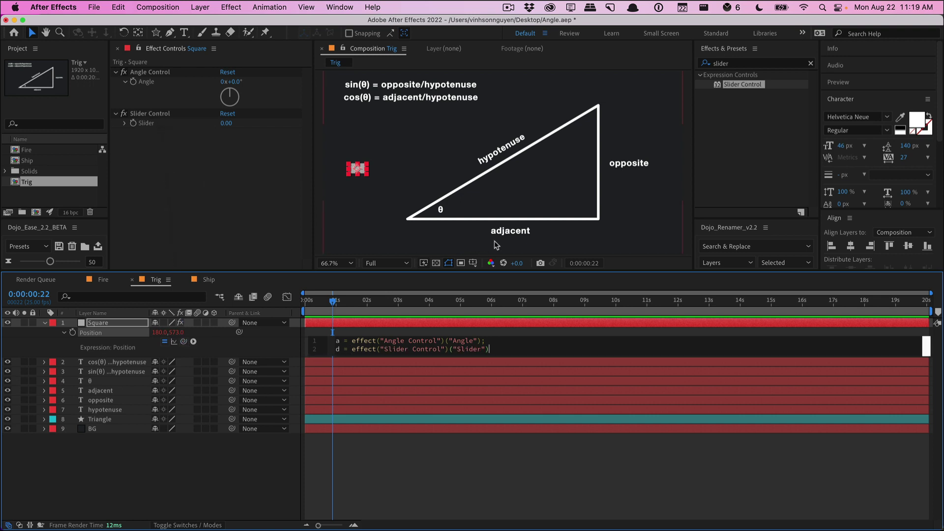
# Step: Add r = degreesToRadians(a-90), x = d*Math.cos(r), y = d*Math.sin(r), and value + [x,y]
pyautogui.write('; ')
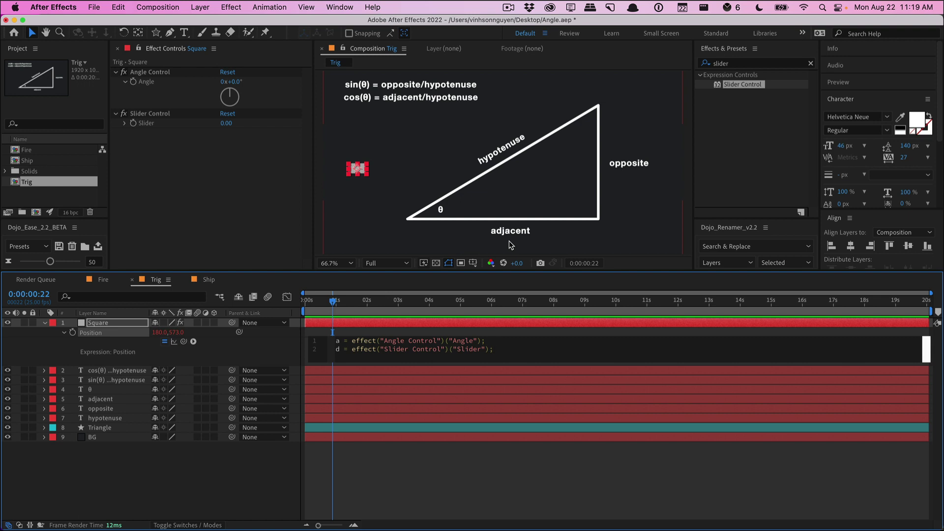
pyautogui.write('r = degrees')
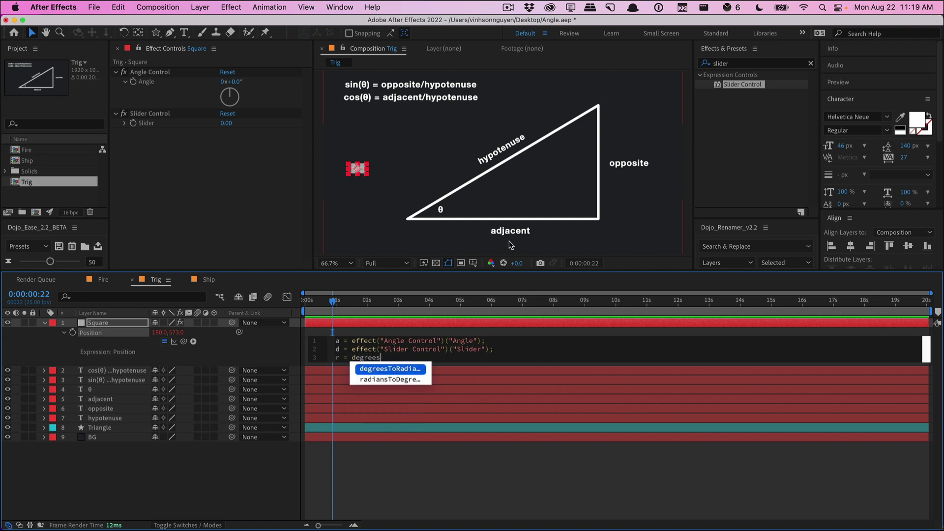
pyautogui.write('To')
pyautogui.press('Return')
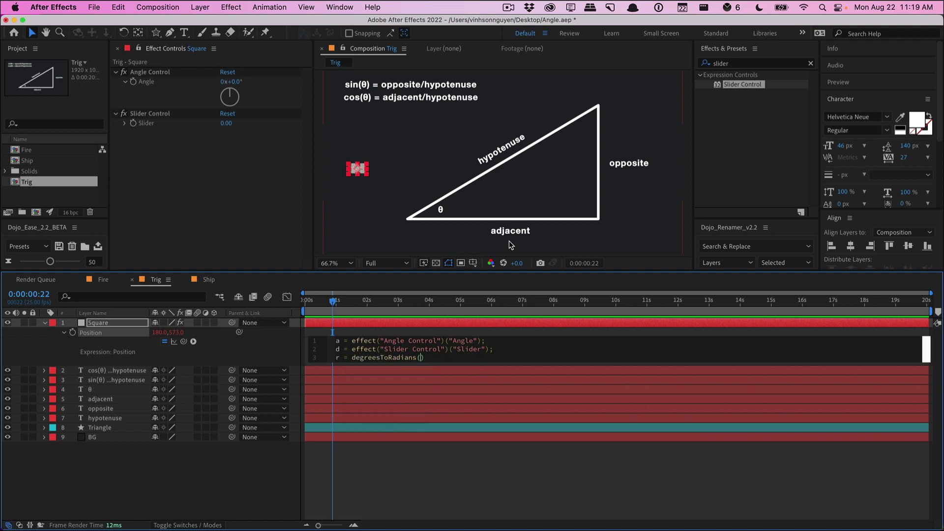
pyautogui.write('a-90)')
pyautogui.press('Return')
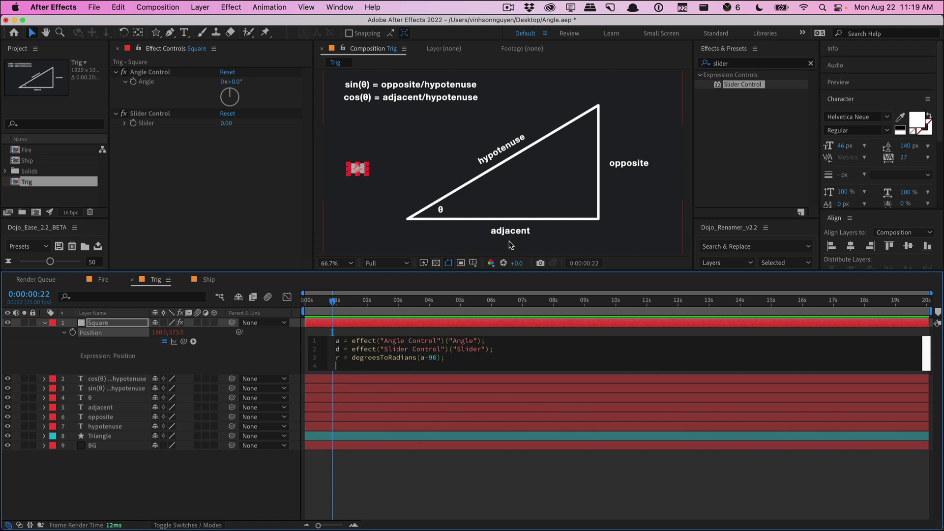
pyautogui.write('x = d*Math.cos(r);')
pyautogui.press('Return')
pyautogui.write('y =')
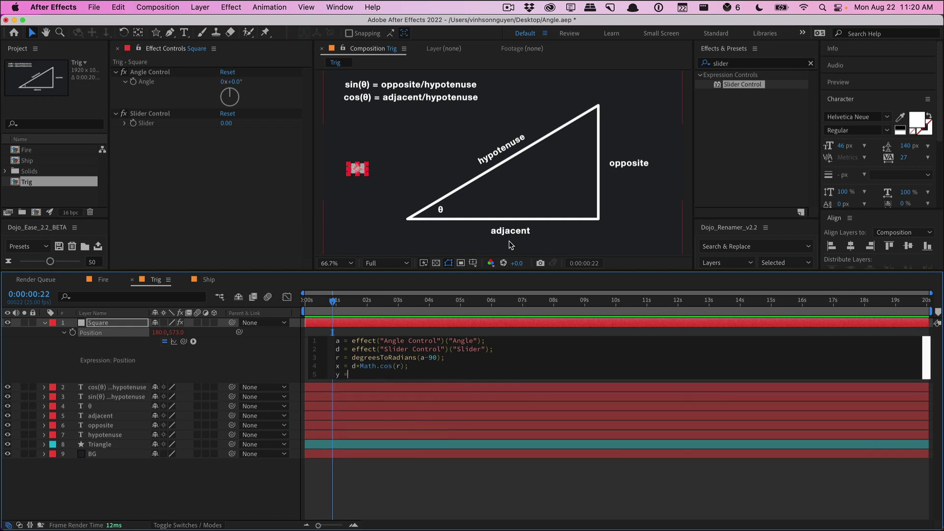
pyautogui.write(' d*Math.sin(r);')
pyautogui.press('Return')
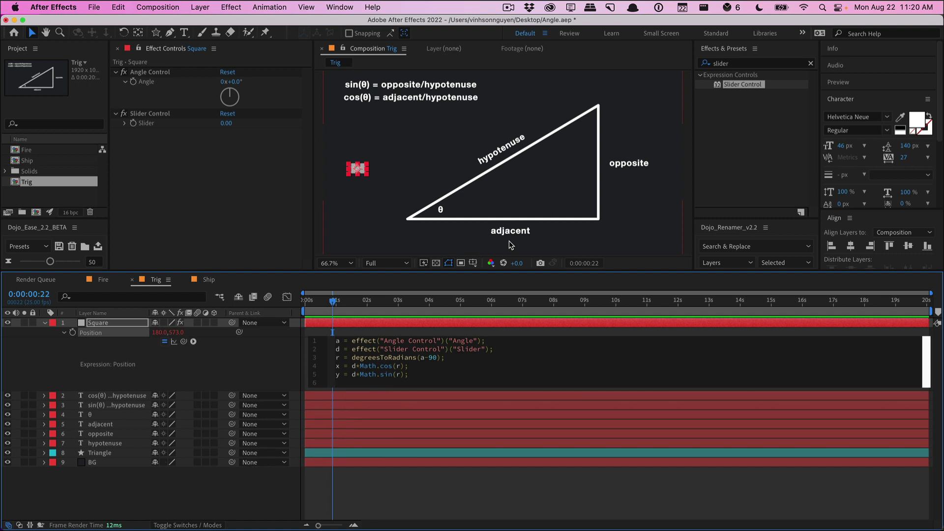
pyautogui.write('value + [x,y];')
# Step: Commit the expression, set the Angle Control to 45°, and test the Slider distance
pyautogui.click(244, 366)
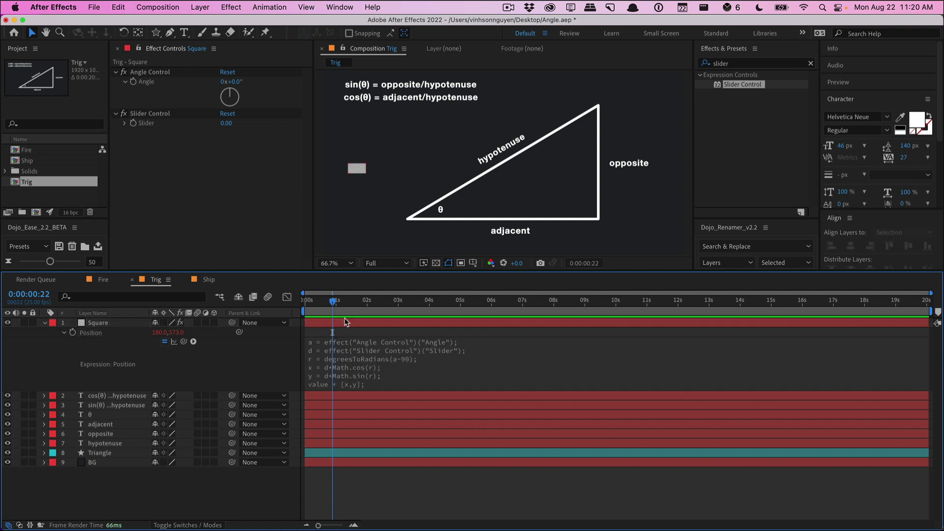
pyautogui.click(238, 82)
pyautogui.write('45')
pyautogui.press('Return')
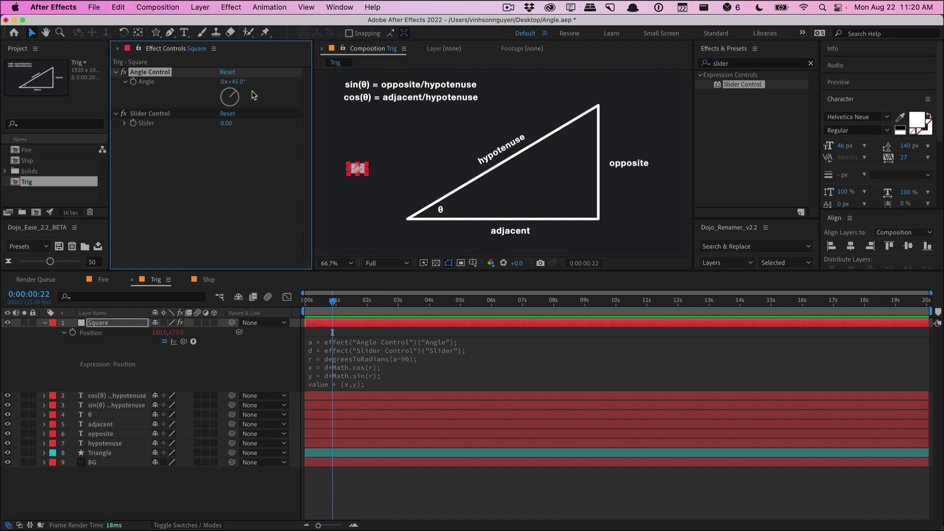
pyautogui.click(241, 140)
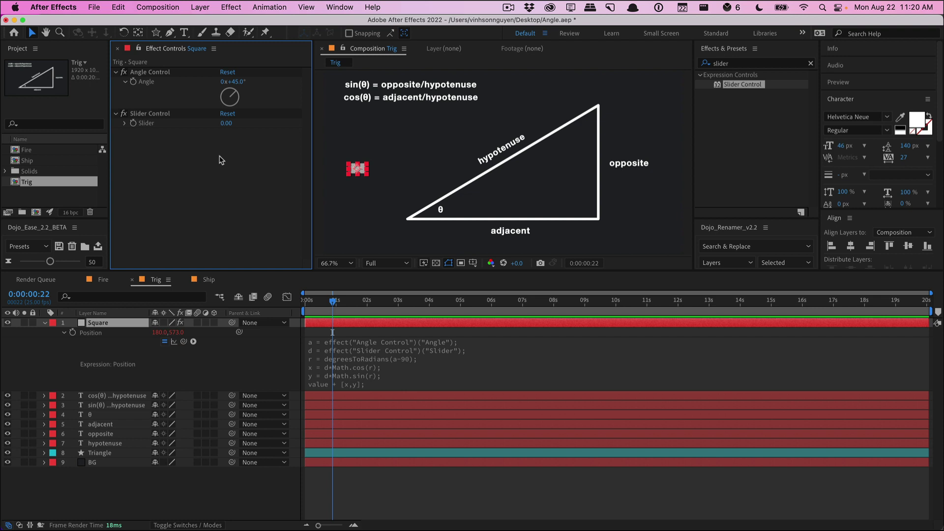
pyautogui.moveTo(226, 123)
pyautogui.mouseDown()
pyautogui.moveTo(246, 119)
pyautogui.moveTo(226, 123)
pyautogui.mouseUp()
# Step: Rename the Angle Control to 'Angle' and the Slider Control to 'Distance'
pyautogui.click(166, 72)
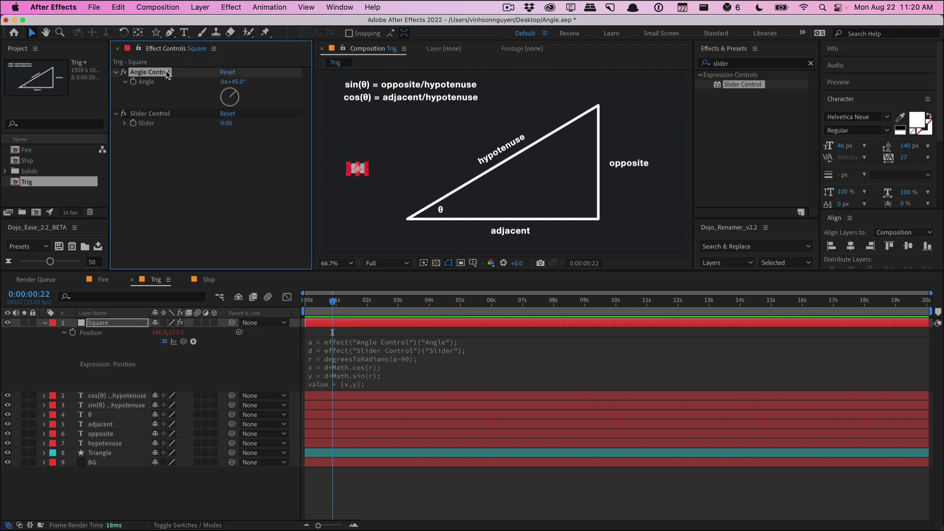
pyautogui.press('Return')
pyautogui.write('Angle')
pyautogui.press('Return')
pyautogui.click(154, 114)
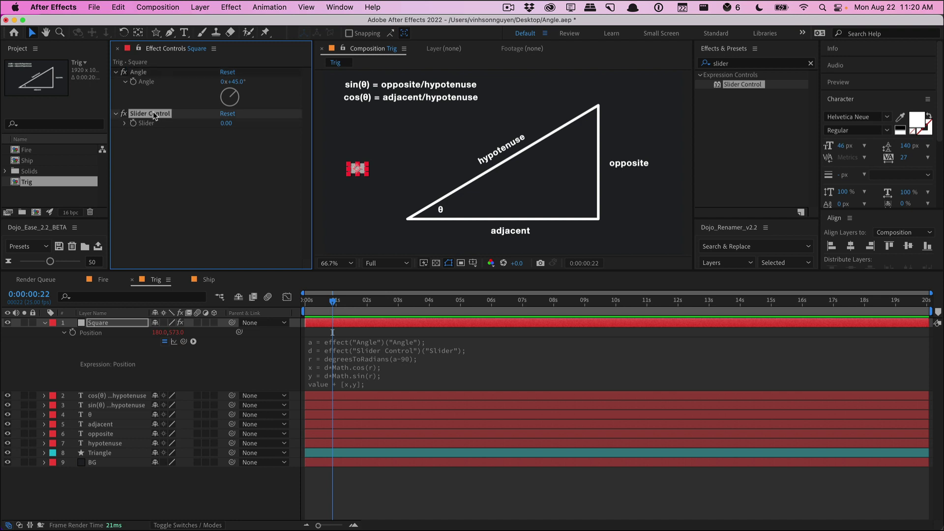
pyautogui.press('Return')
pyautogui.write('Distance')
pyautogui.press('Return')
# Step: Test the Angle at 0° and 90°, leaving it back at 0°
pyautogui.click(464, 343)
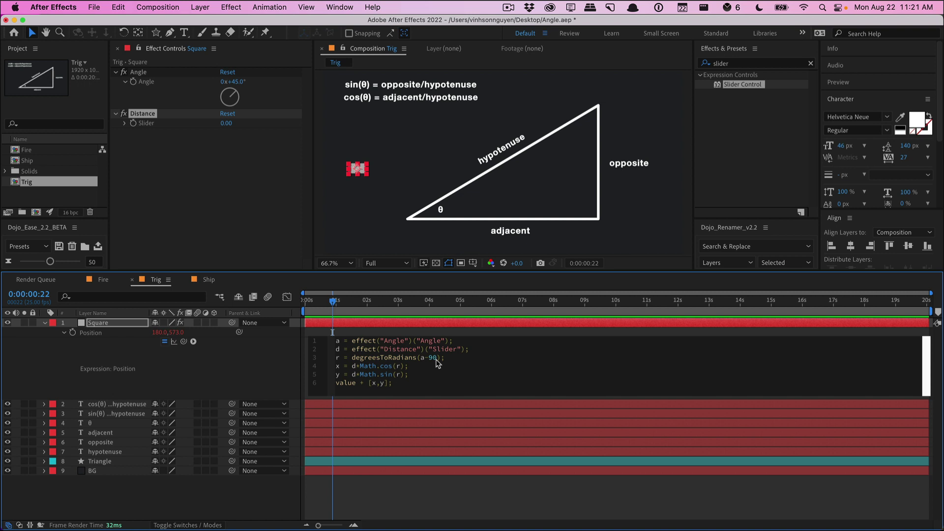
pyautogui.click(232, 86)
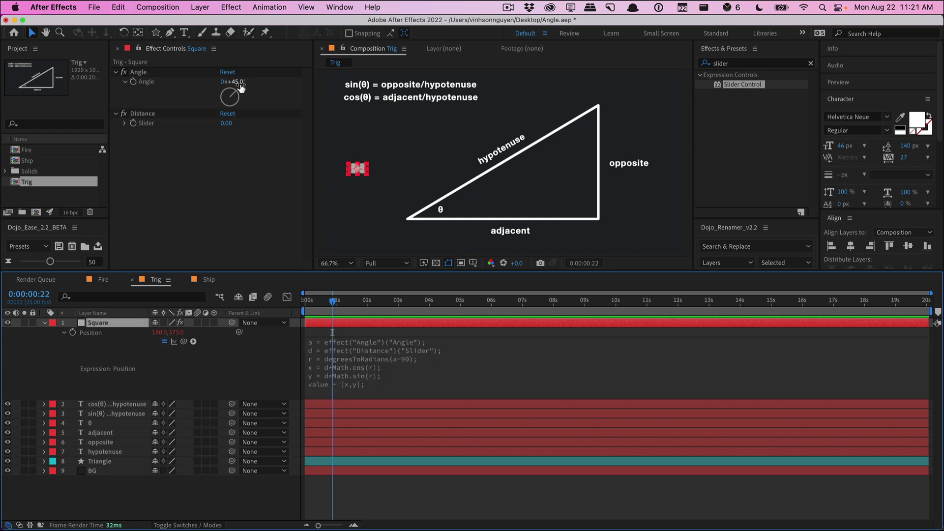
pyautogui.click(234, 81)
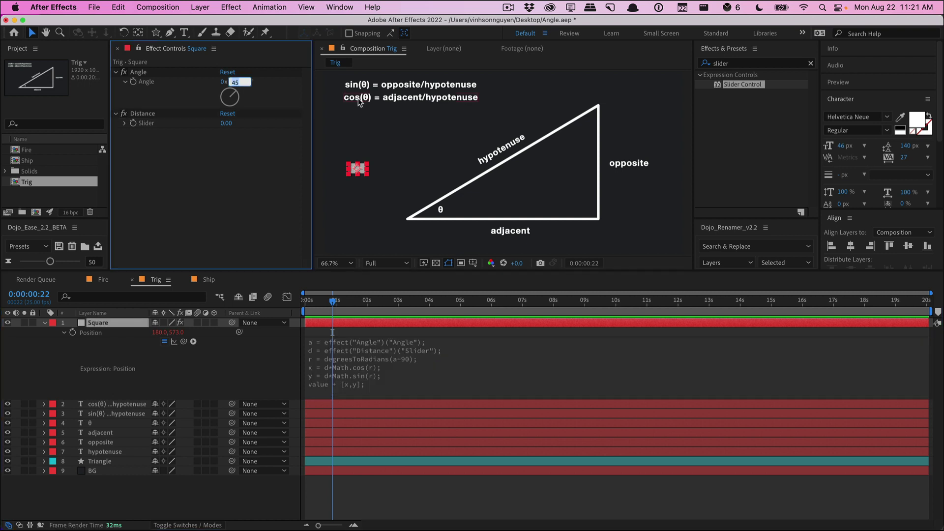
pyautogui.write('0')
pyautogui.press('Return')
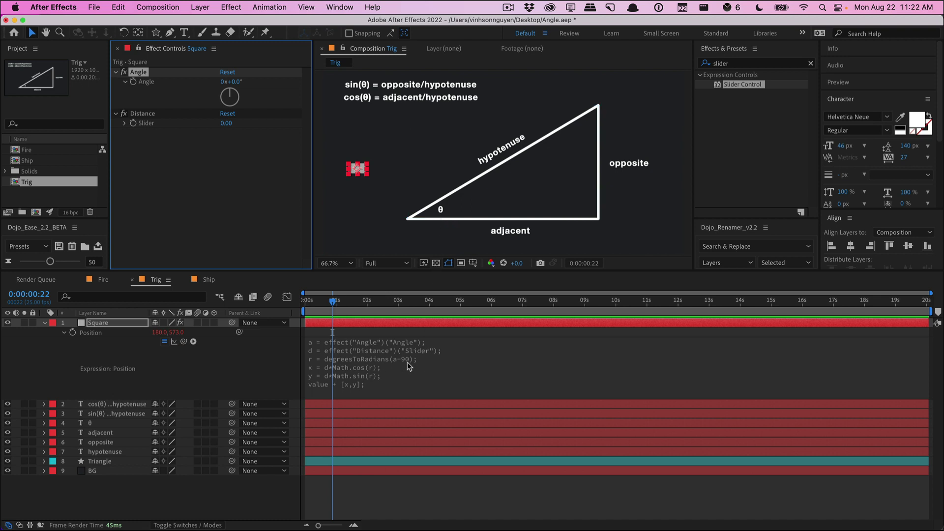
pyautogui.click(235, 82)
pyautogui.write('90')
pyautogui.press('Return')
pyautogui.click(233, 82)
pyautogui.write('0')
pyautogui.press('Return')
# Step: Insert a blank line after line 3 of the Position expression
pyautogui.click(444, 372)
pyautogui.click(469, 357)
pyautogui.press('Return')
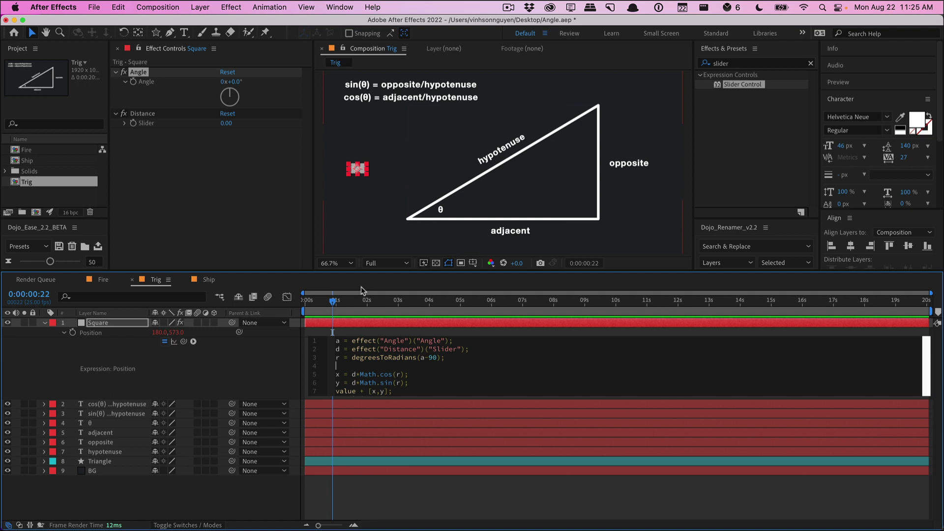
# Step: Touch up the final 'value' line, commit the expression, and select it all for copying
pyautogui.moveTo(335, 392); pyautogui.dragTo(358, 392)
pyautogui.click(400, 392)
pyautogui.click(391, 392)
pyautogui.click(185, 240)
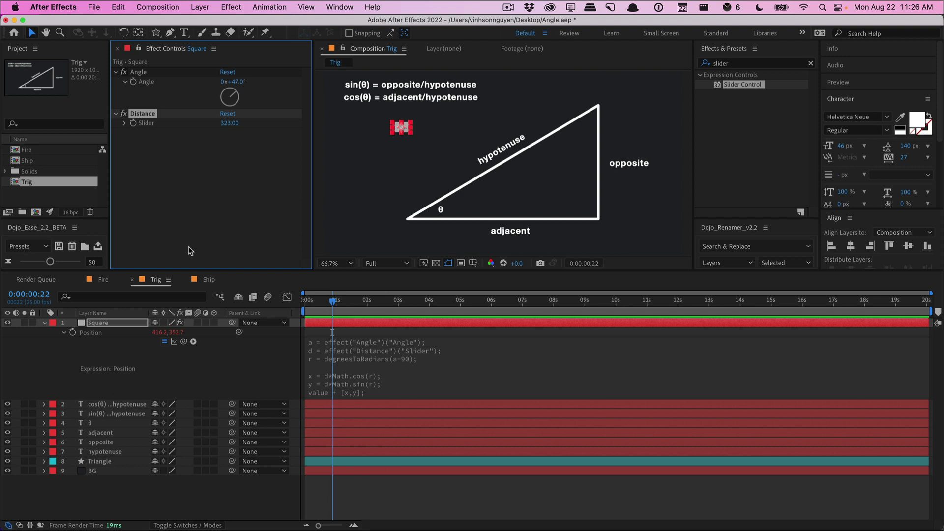
pyautogui.click(378, 377)
pyautogui.press('super+c')
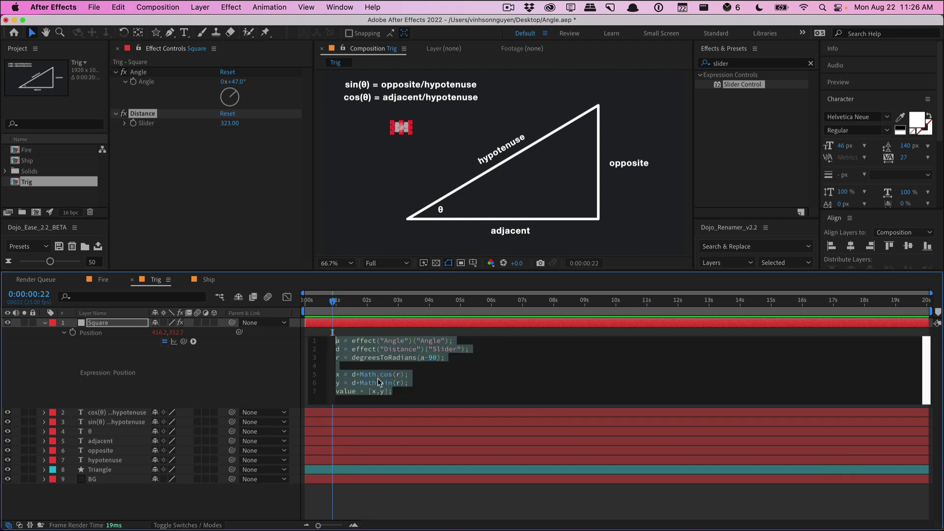
# Step: In the Fire comp, give Fractal an Angle Control named 'Angle' and enable an Offset Turbulence expression
pyautogui.click(102, 279)
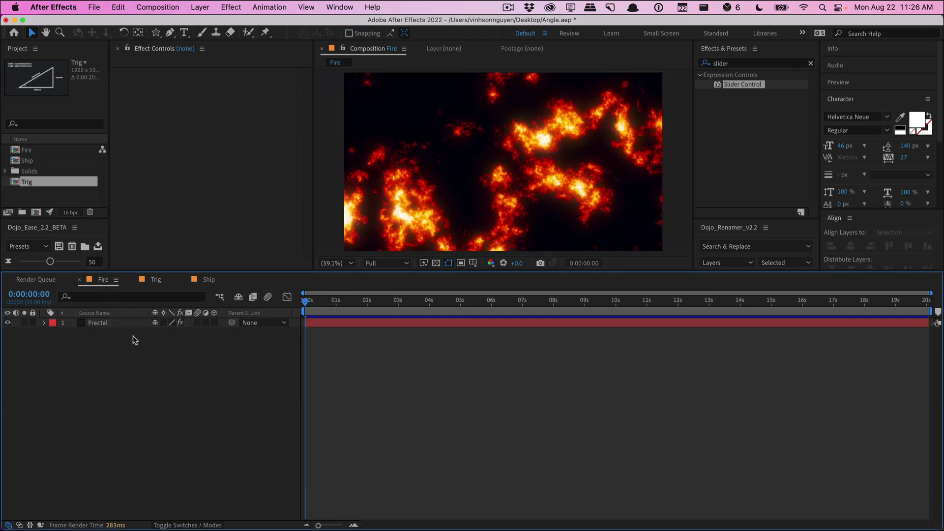
pyautogui.click(130, 322)
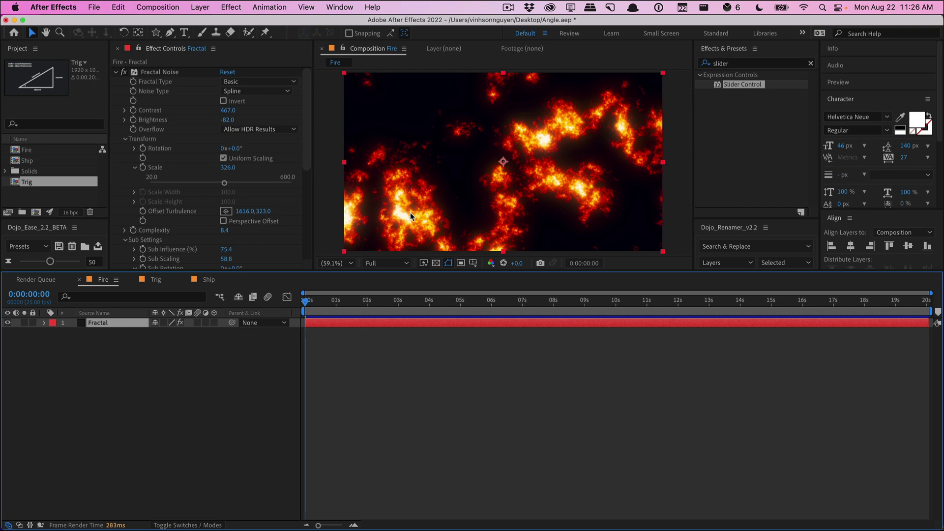
pyautogui.click(738, 64)
pyautogui.write('angle')
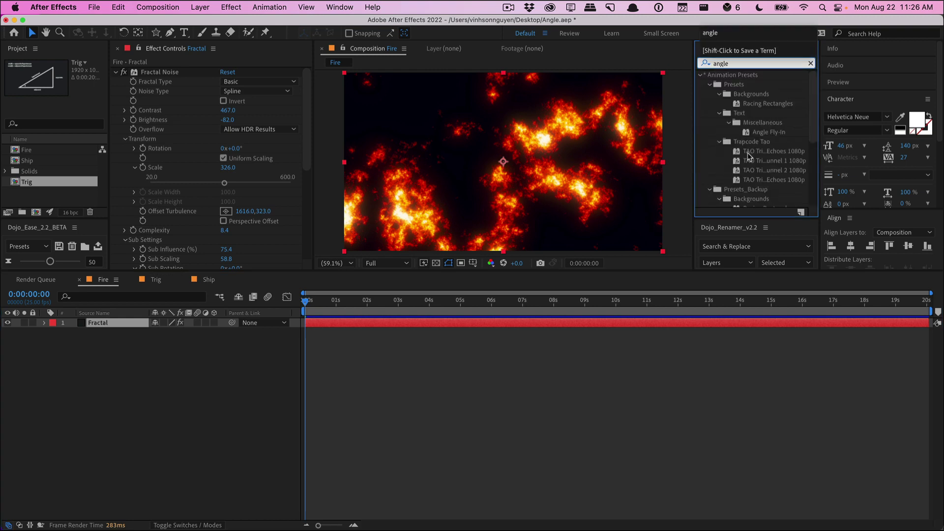
pyautogui.scroll(-1, 748, 187)
pyautogui.moveTo(743, 183); pyautogui.dragTo(159, 75)
pyautogui.press('Return')
pyautogui.write('Angle')
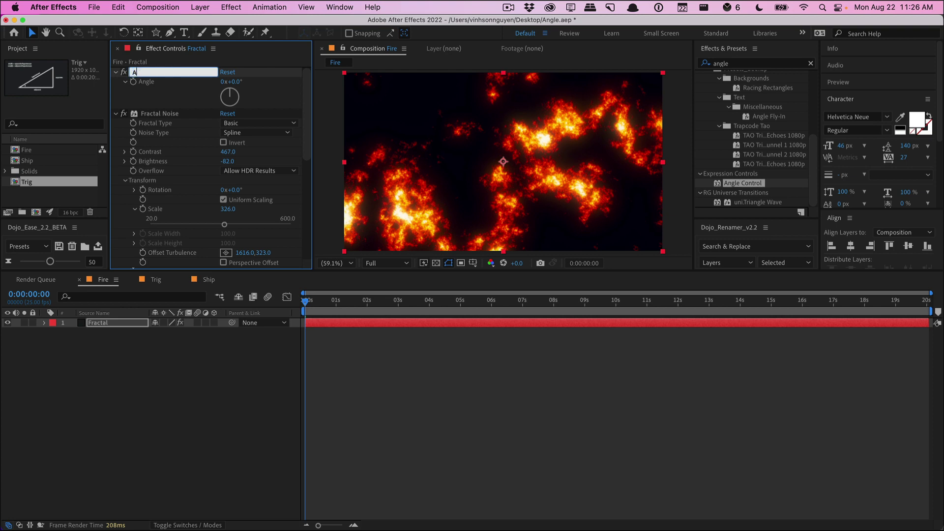
pyautogui.press('Return')
pyautogui.moveTo(307, 137); pyautogui.dragTo(308, 167)
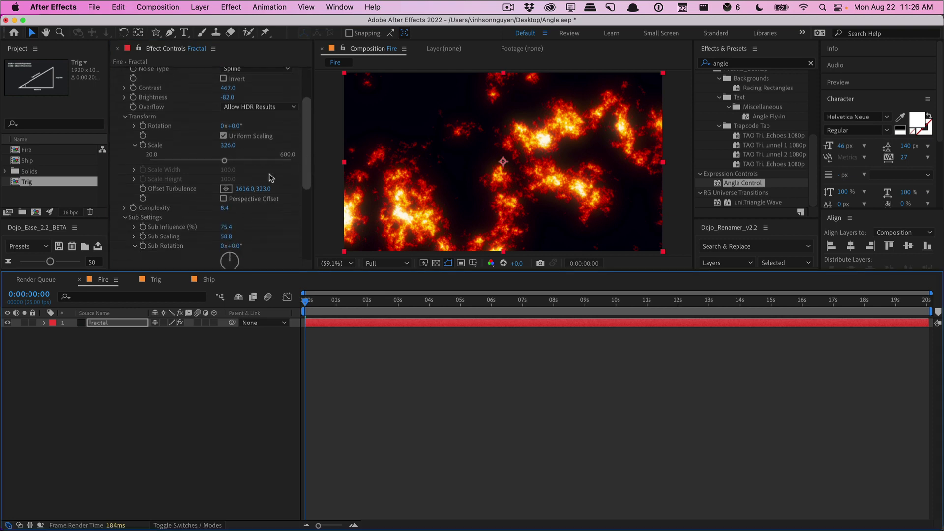
pyautogui.keyDown('alt'); pyautogui.click(143, 190); pyautogui.keyUp('alt')
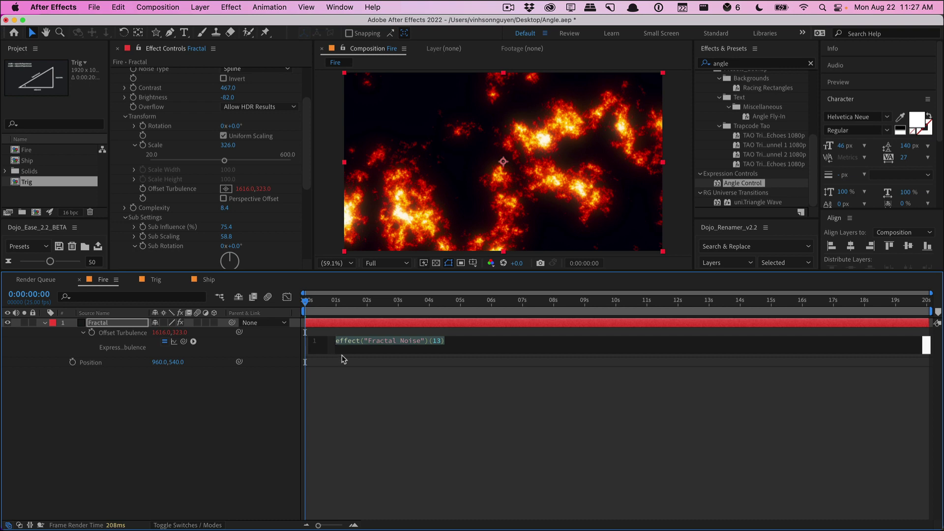
# Step: Paste the copied trig expression and replace line 2's slider reference with time*300
pyautogui.moveTo(342, 359); pyautogui.dragTo(337, 446)
pyautogui.press('super+v')
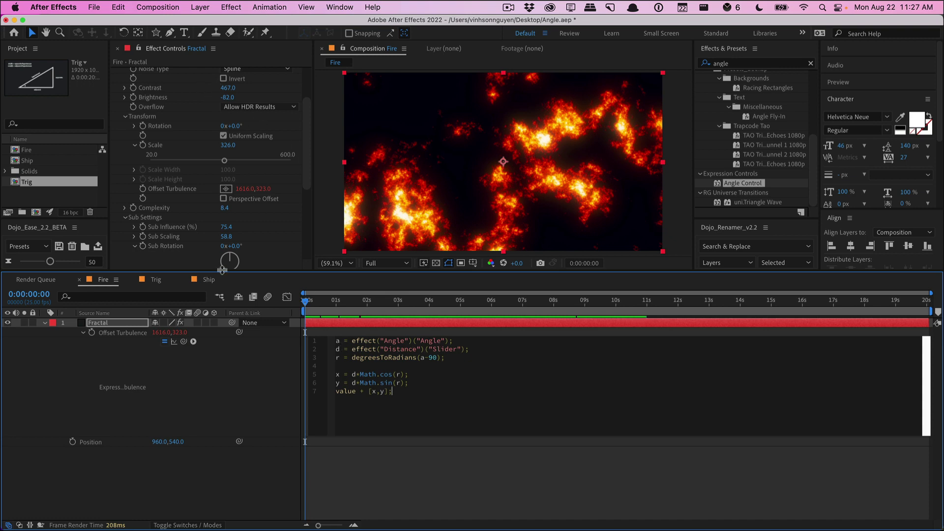
pyautogui.moveTo(470, 349); pyautogui.dragTo(351, 350)
pyautogui.press('BackSpace')
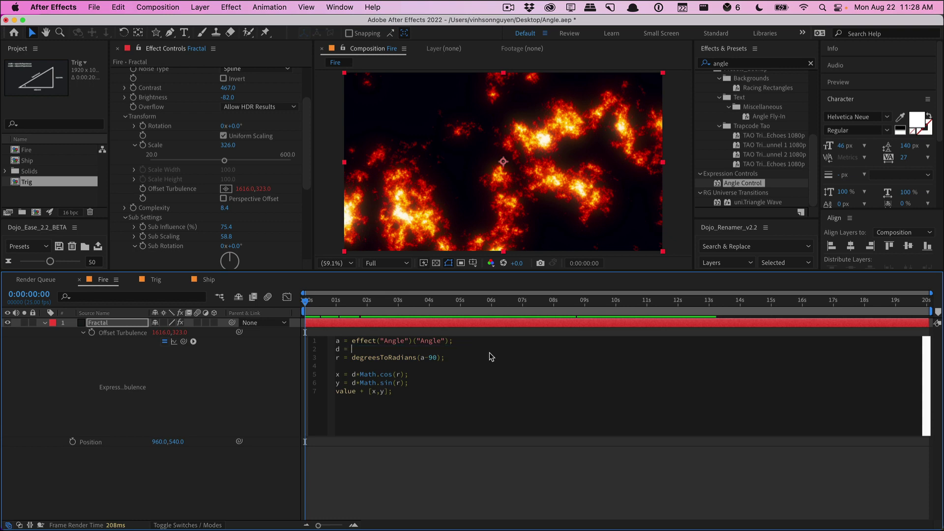
pyautogui.write('time*300;')
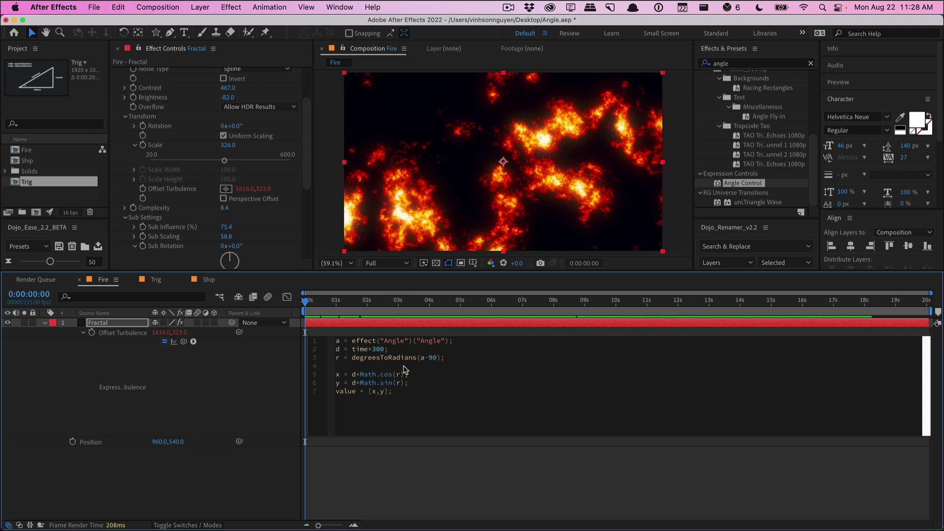
# Step: Set the Fractal's Angle control to 45° and scrub the timeline to watch the fire drift
pyautogui.click(231, 473)
pyautogui.scroll(1, 304, 192)
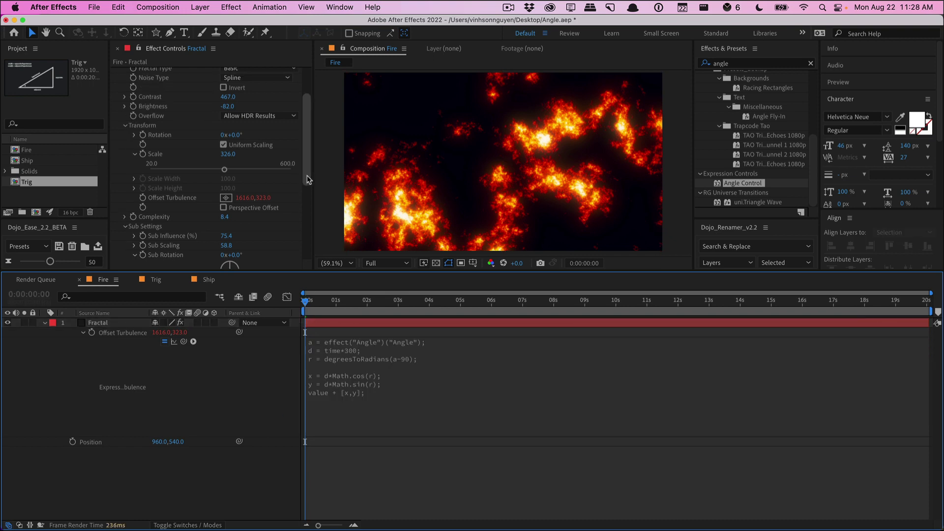
pyautogui.scroll(3, 305, 182)
pyautogui.click(237, 80)
pyautogui.click(237, 80)
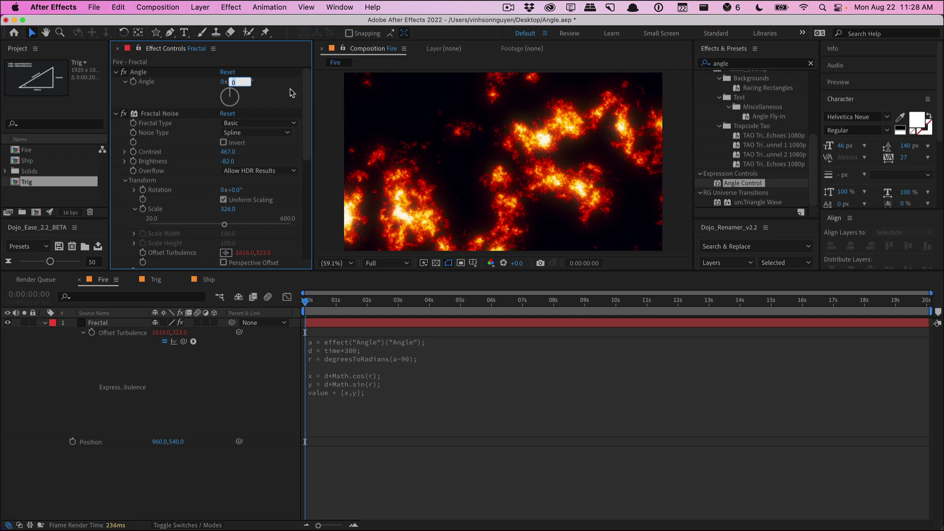
pyautogui.write('45')
pyautogui.press('Return')
pyautogui.click(307, 301)
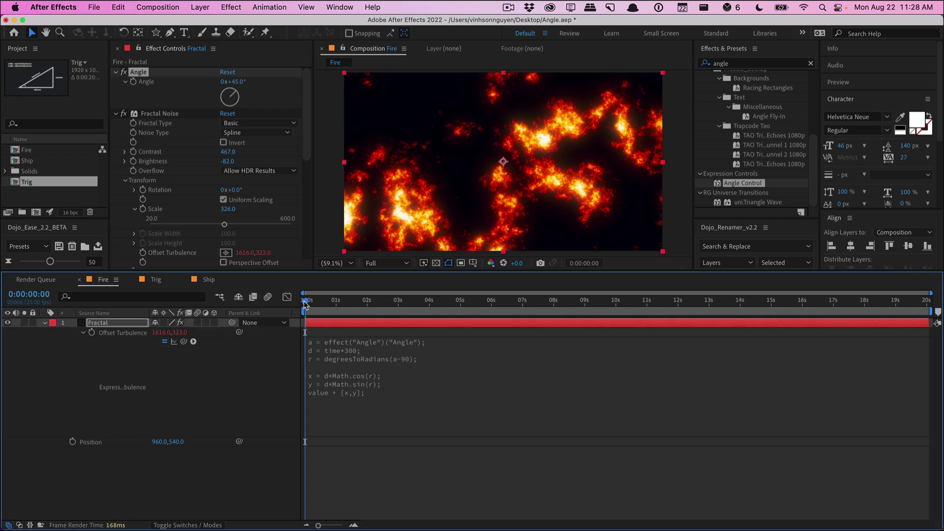
pyautogui.moveTo(307, 301); pyautogui.dragTo(384, 299)
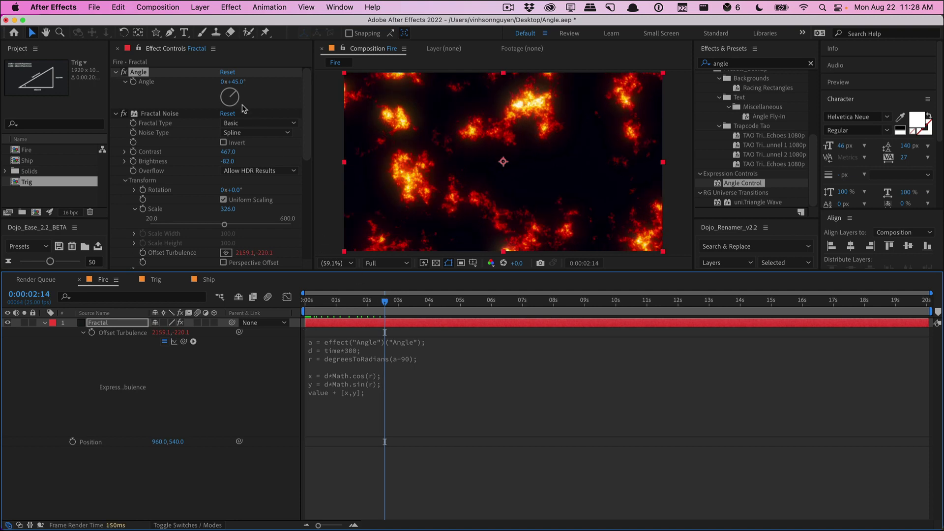
# Step: Swing the Angle to 134°, preview the new drift, and open the Ship composition
pyautogui.moveTo(237, 84); pyautogui.dragTo(290, 86)
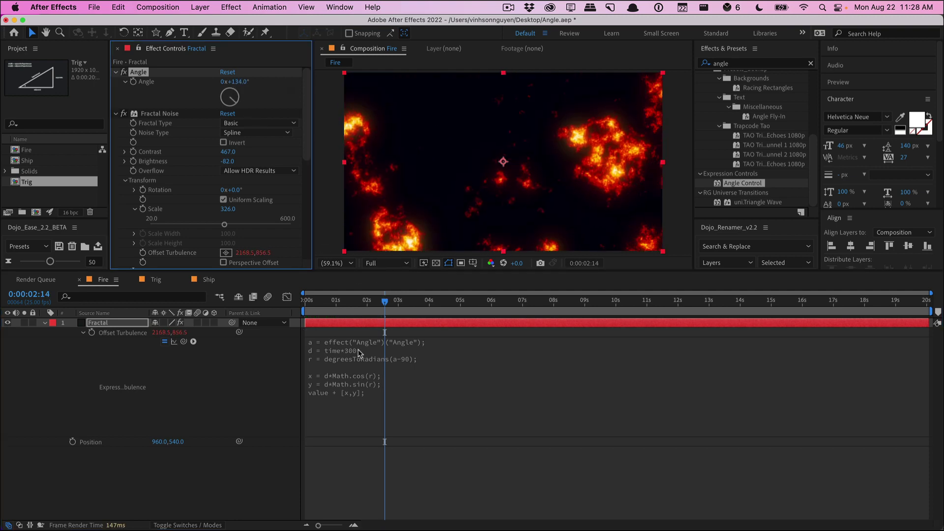
pyautogui.moveTo(309, 304); pyautogui.dragTo(562, 285)
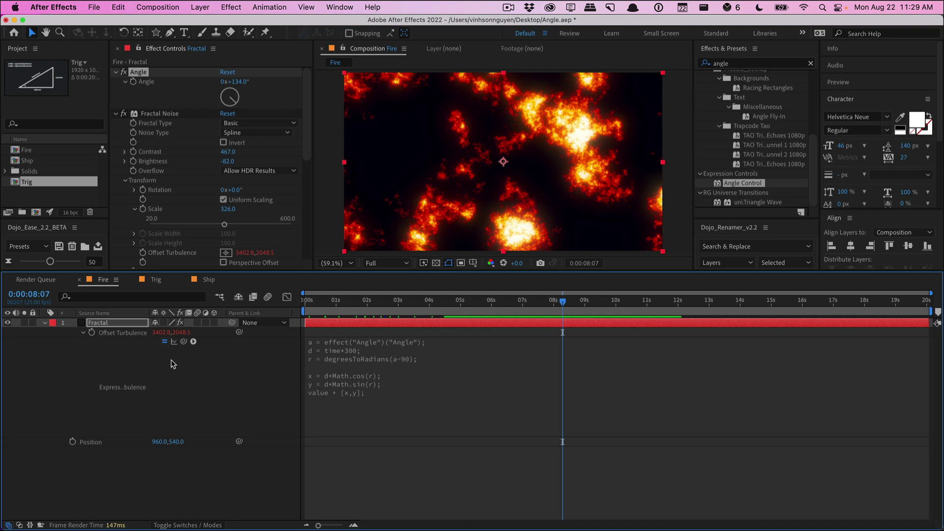
pyautogui.click(208, 281)
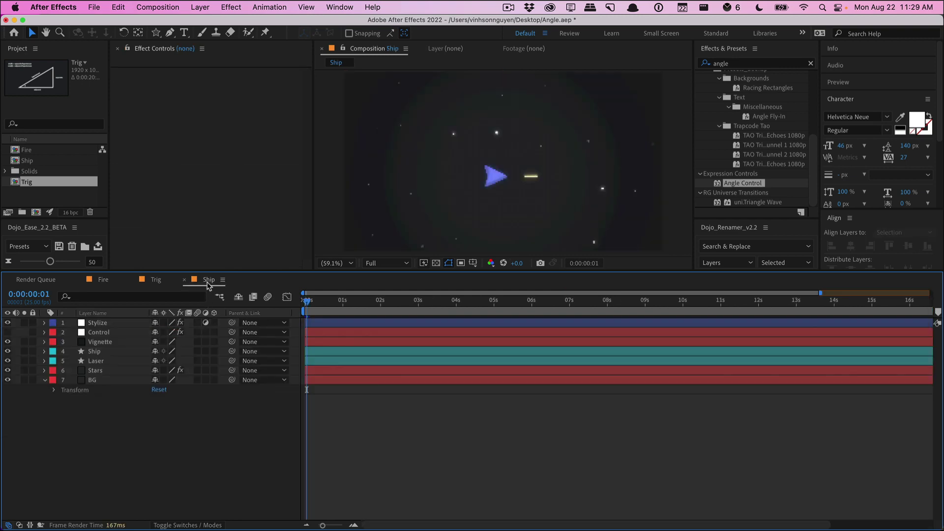
# Step: Scrub the timeline to find the laser shot, check the Laser and Ship layers, and return to frame one
pyautogui.click(313, 301)
pyautogui.moveTo(315, 302); pyautogui.dragTo(309, 301)
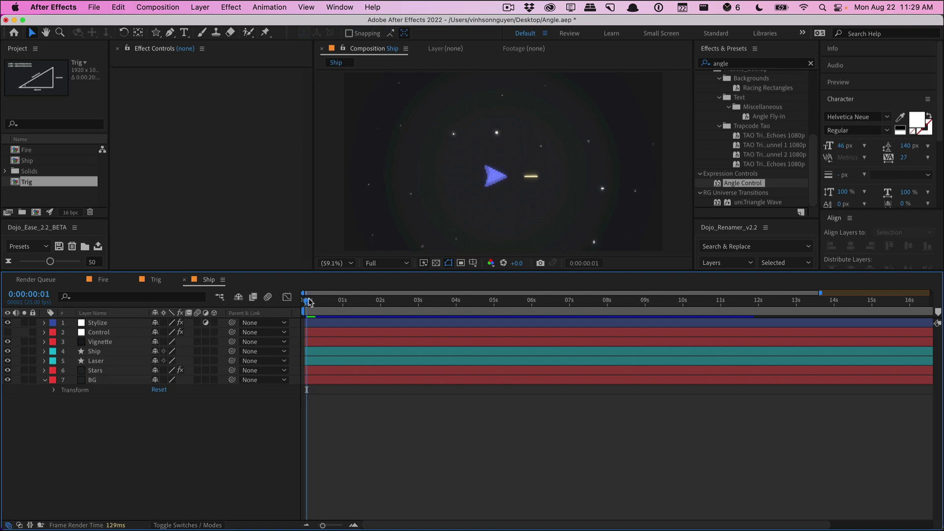
pyautogui.click(114, 361)
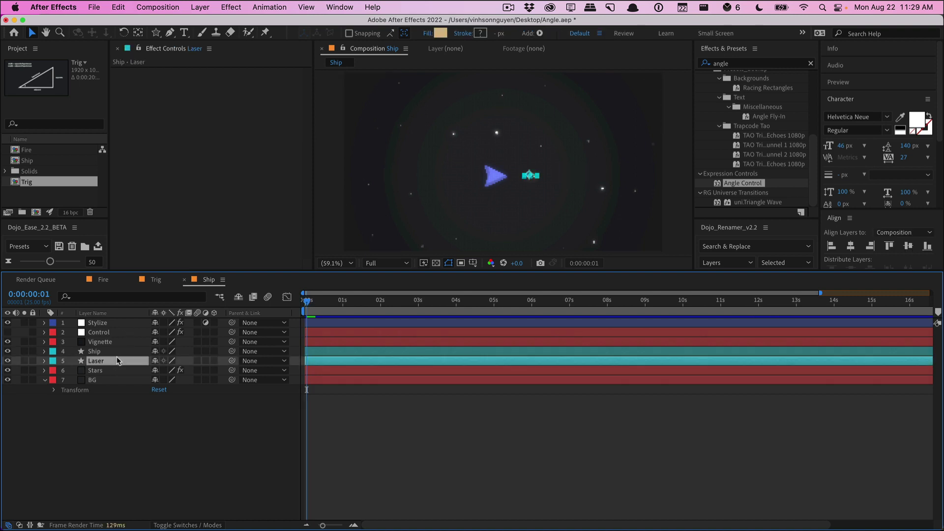
pyautogui.click(118, 352)
pyautogui.click(116, 363)
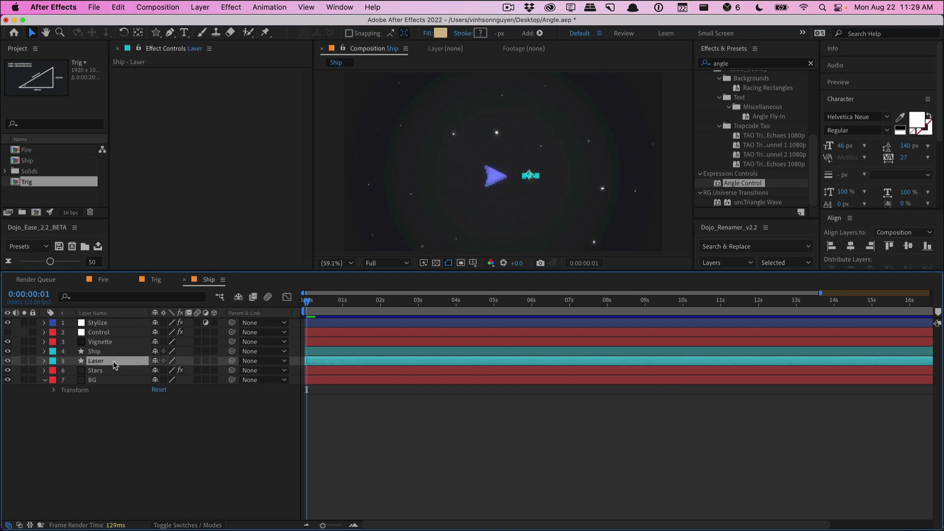
pyautogui.click(127, 405)
pyautogui.click(304, 300)
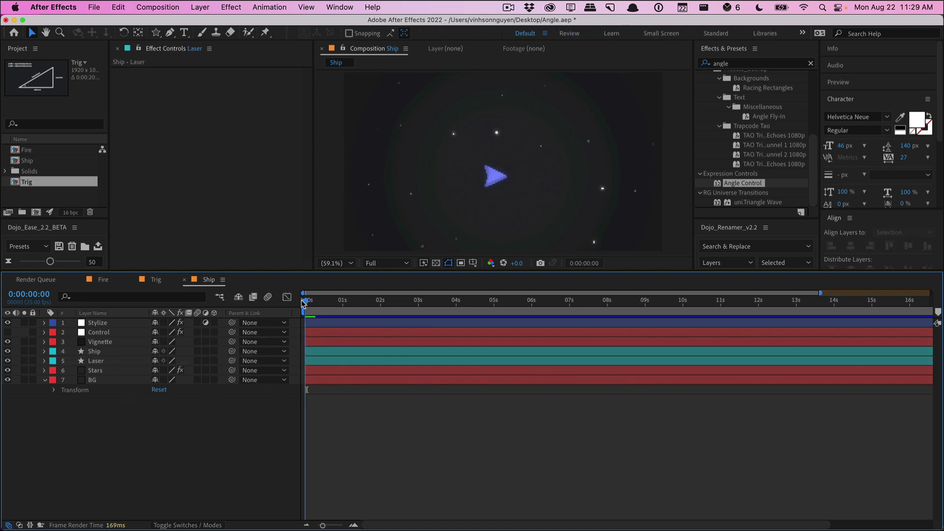
# Step: Set the Control layer's Fire Direction angle to 117° so ship and laser aim down-right, then select Laser
pyautogui.click(112, 332)
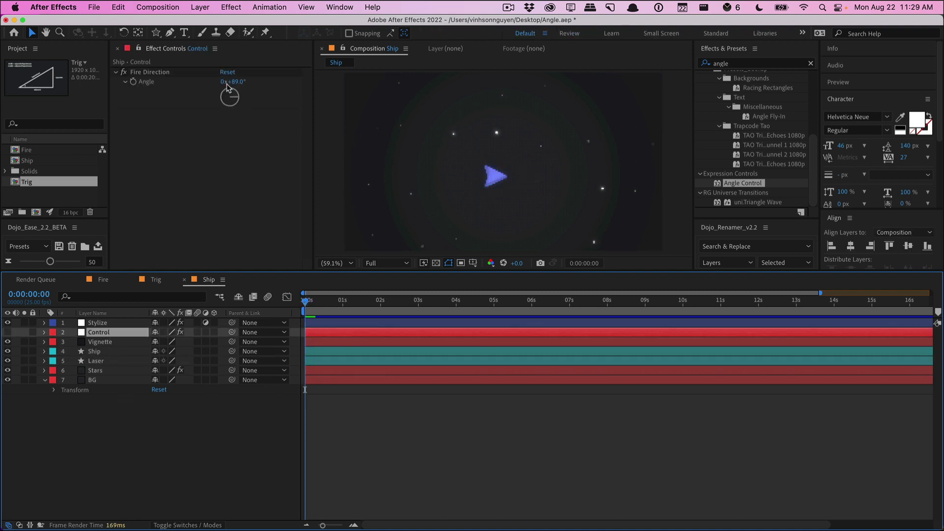
pyautogui.moveTo(237, 86)
pyautogui.mouseDown()
pyautogui.moveTo(201, 87)
pyautogui.moveTo(223, 87)
pyautogui.mouseUp()
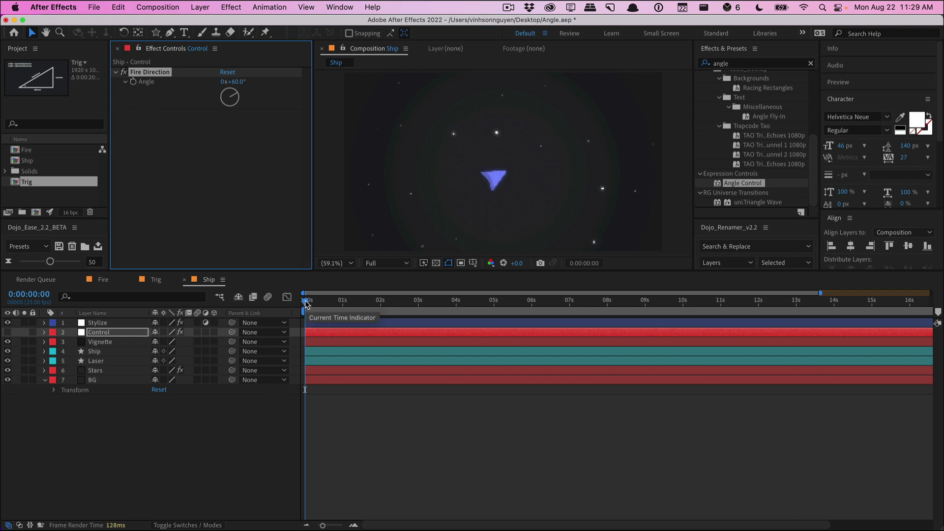
pyautogui.moveTo(305, 301); pyautogui.dragTo(305, 300)
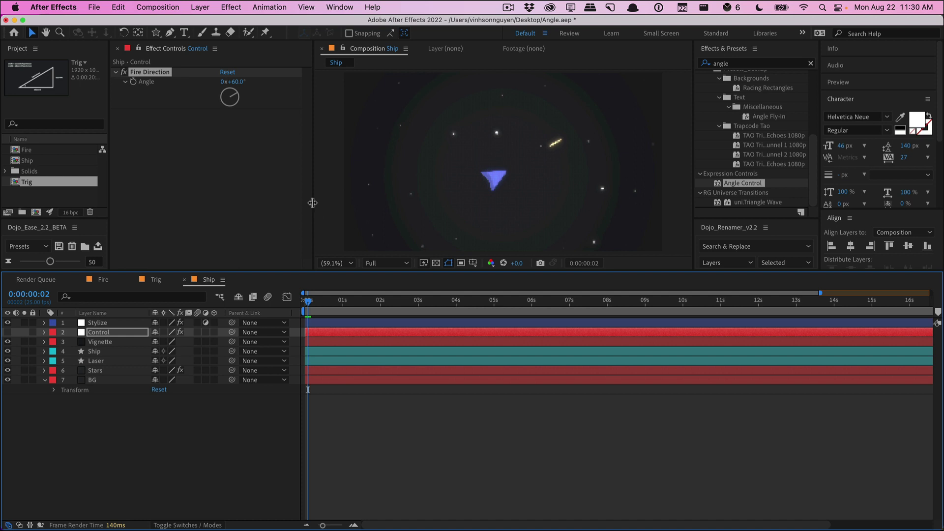
pyautogui.moveTo(239, 82); pyautogui.dragTo(262, 78)
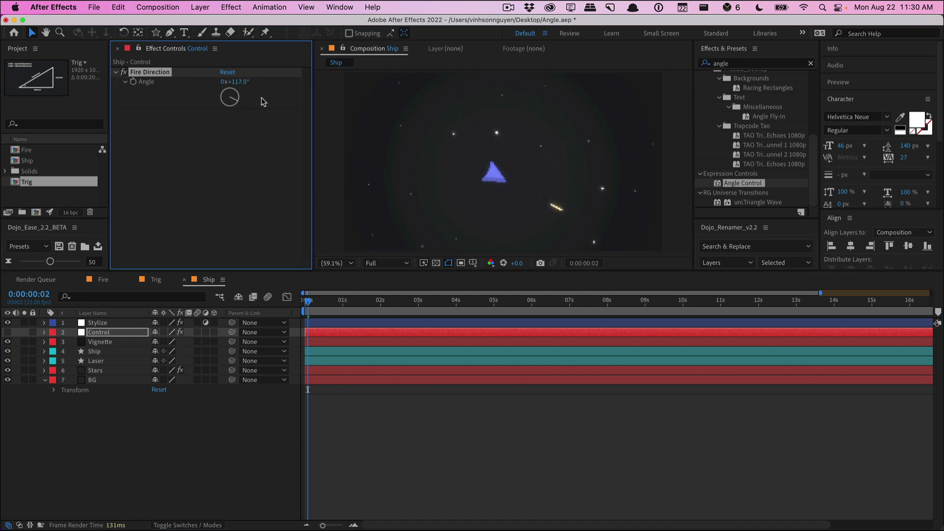
pyautogui.click(116, 362)
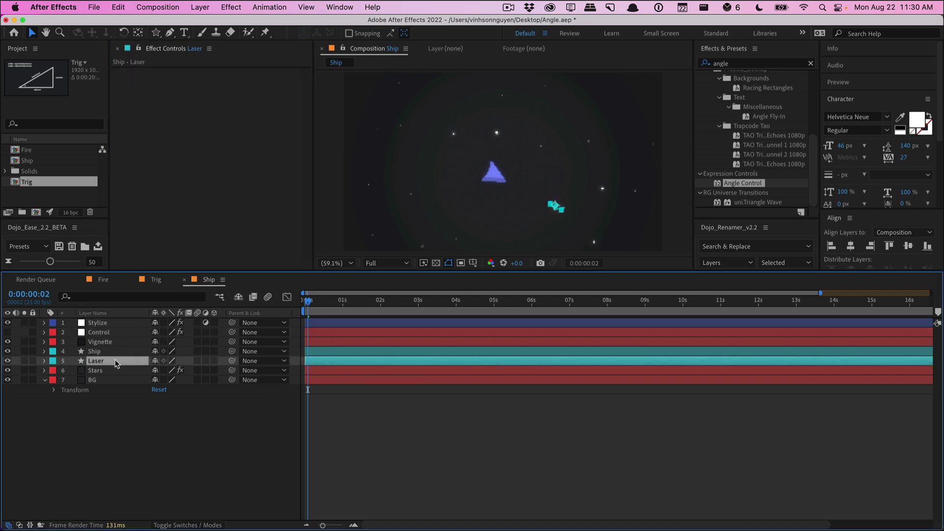
pyautogui.press('u')
pyautogui.press('u')
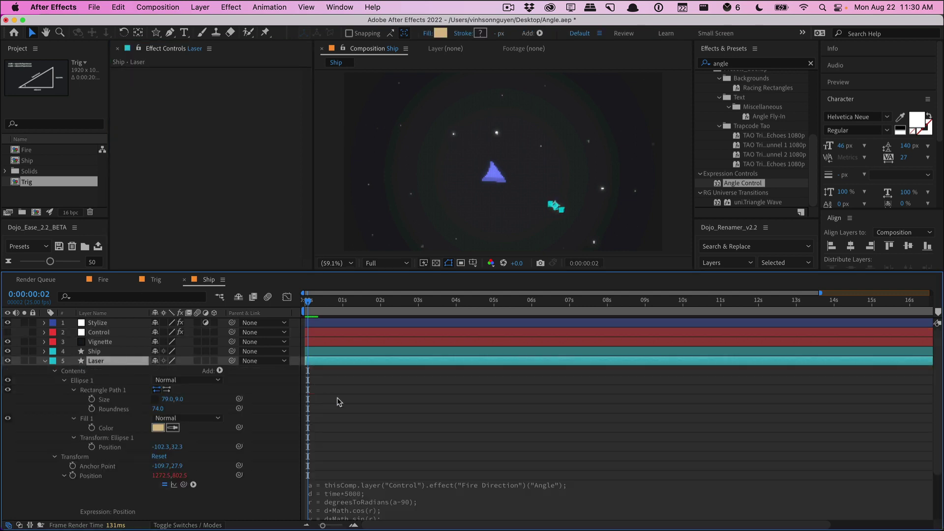
pyautogui.scroll(-3, 342, 401)
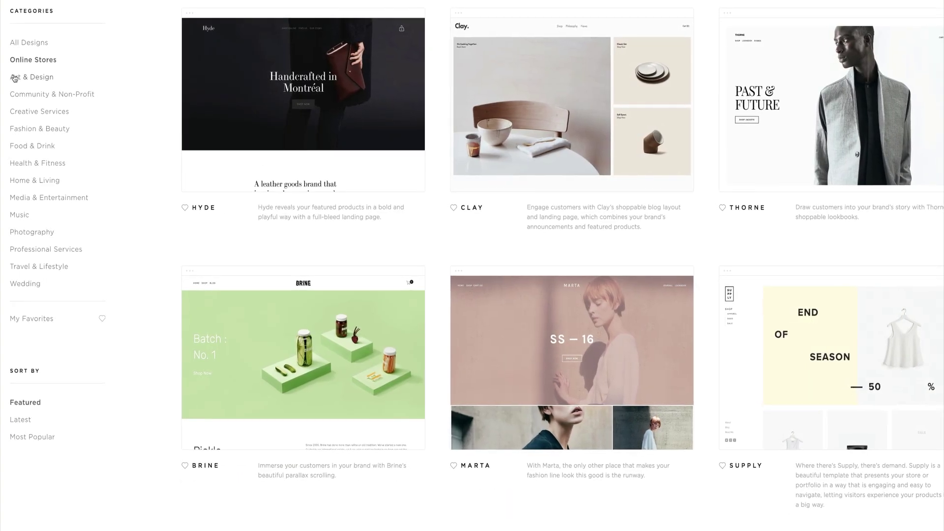
# Step: In the Art & Design templates, recolour the Bedford banner's Learn More button from teal to dark grey hsl(203, 4%, 35%)
pyautogui.click(14, 77)
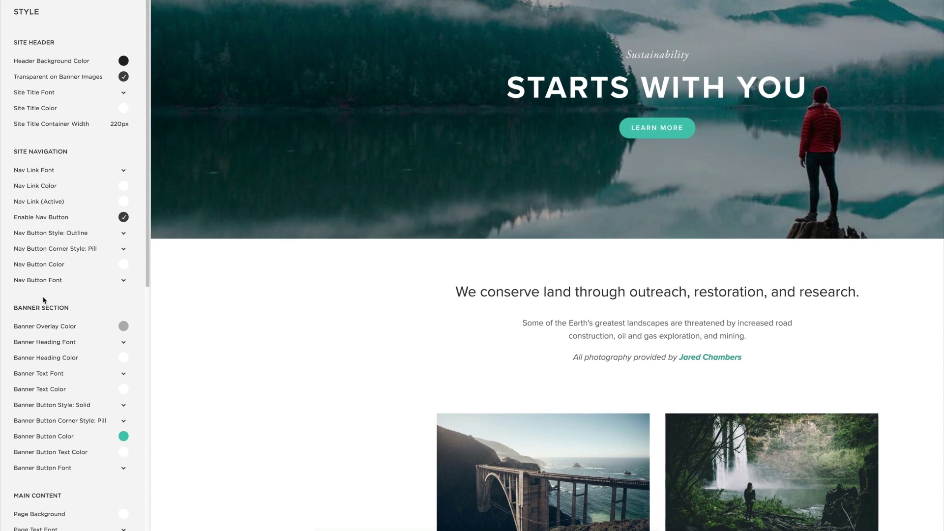
pyautogui.scroll(-3, 43, 300)
pyautogui.click(44, 280)
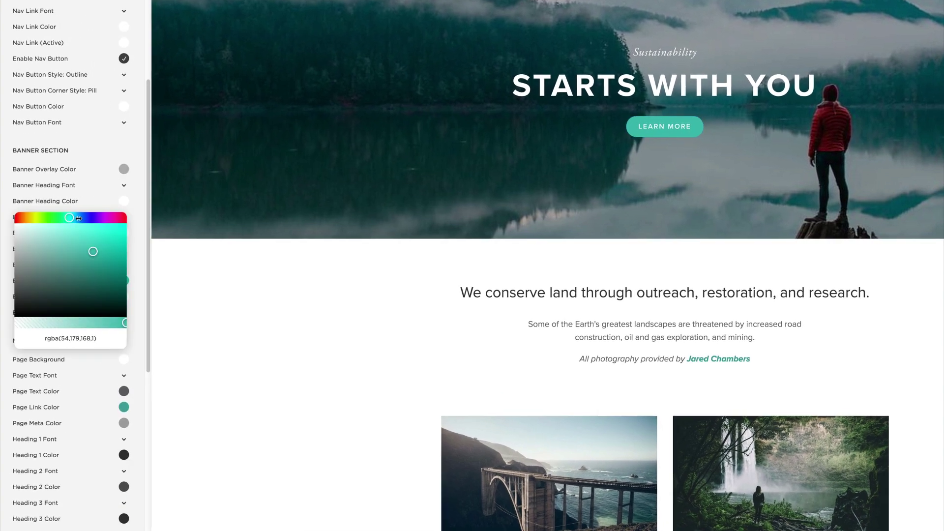
pyautogui.moveTo(68, 218); pyautogui.dragTo(78, 217)
pyautogui.moveTo(45, 255); pyautogui.dragTo(21, 280)
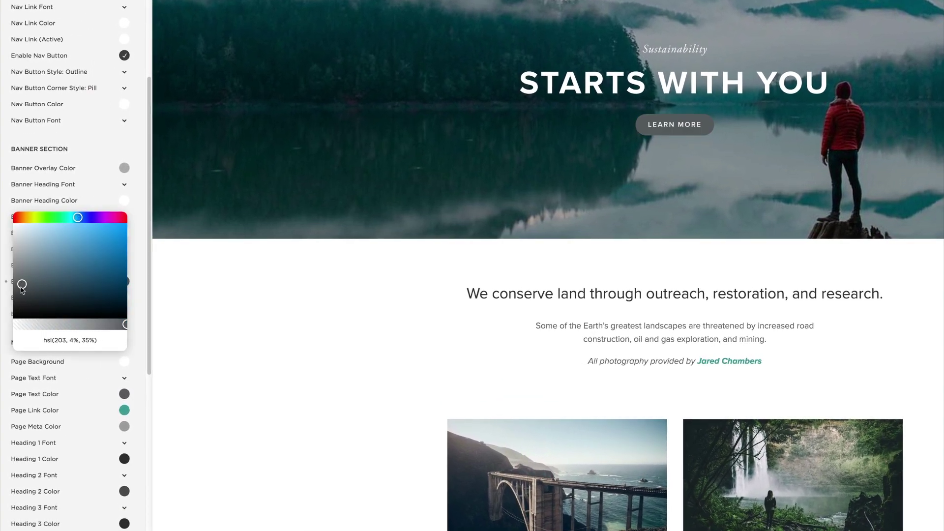